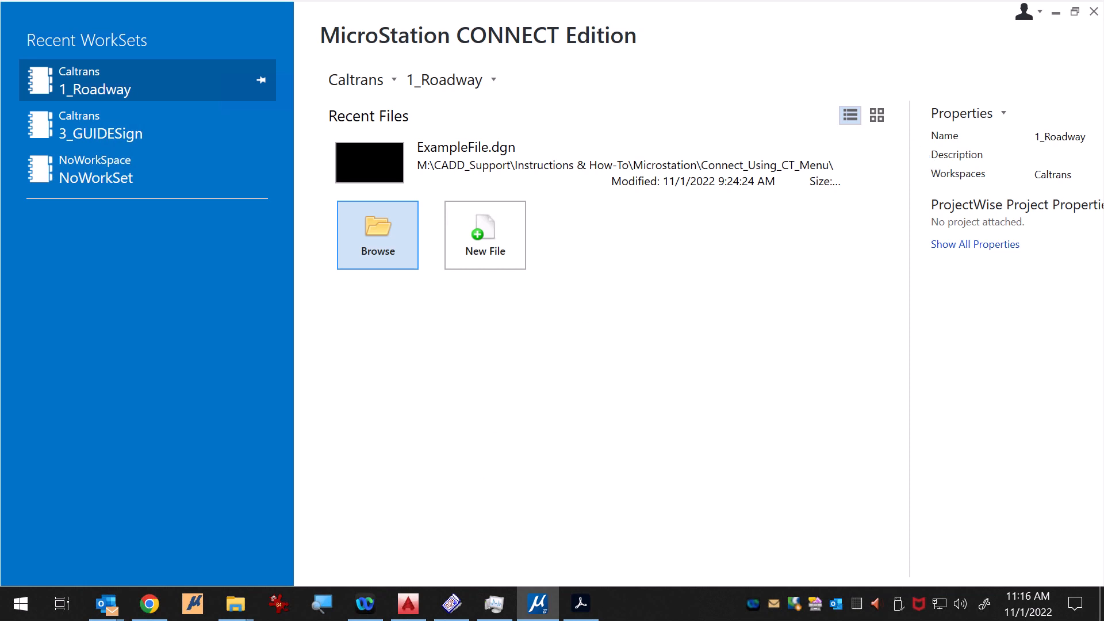
- View and dismiss the CT-Connect launcher, and open ExampleFile.dgn from the recent files
left_click(192, 602)
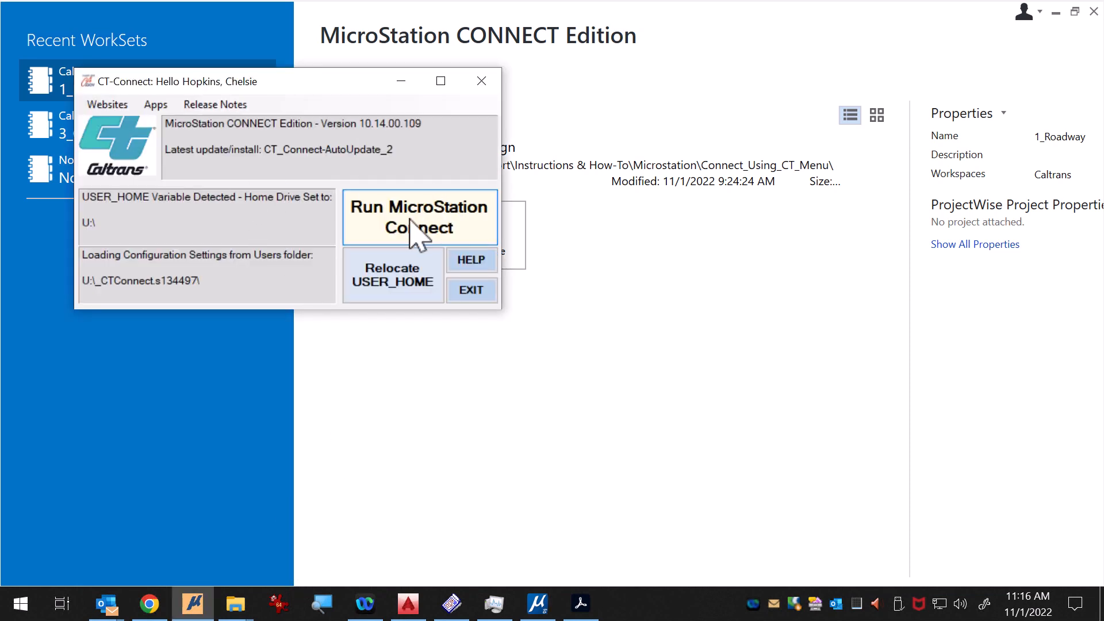
left_click(482, 81)
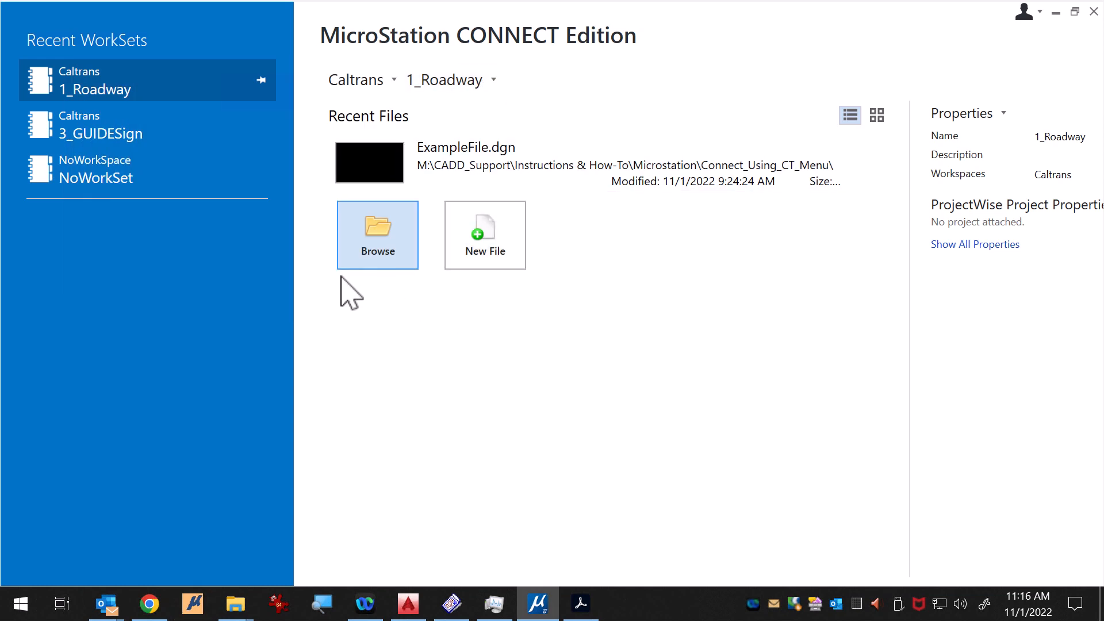
left_click(433, 158)
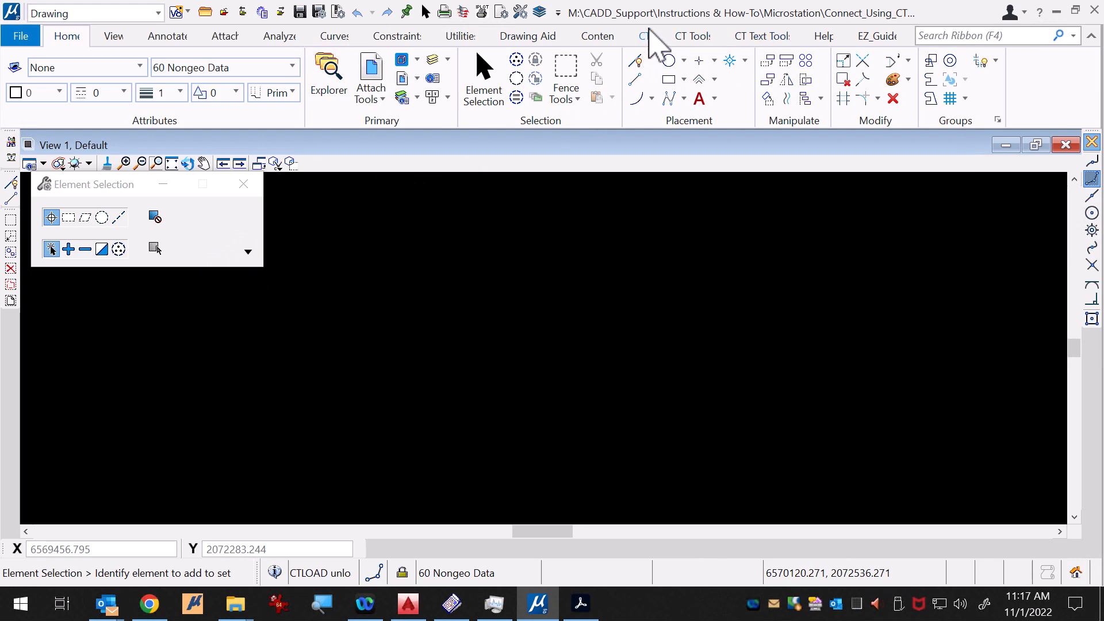
- Attach the Caltrans postmile reference PMtenthsZ6.dgn and fit the view to all files
left_click(645, 38)
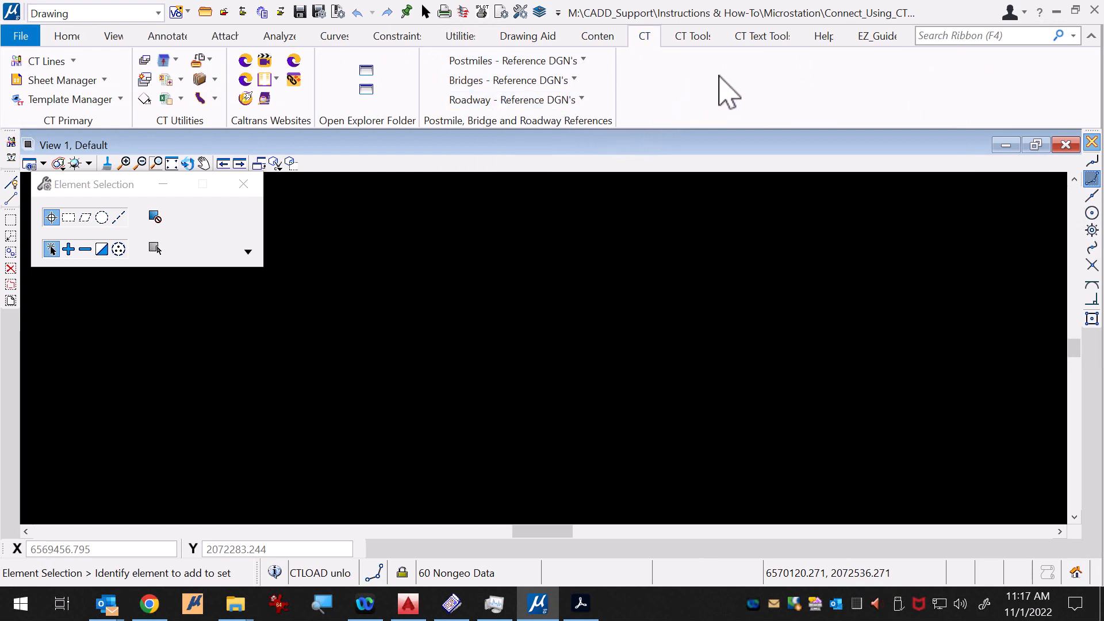
left_click(583, 60)
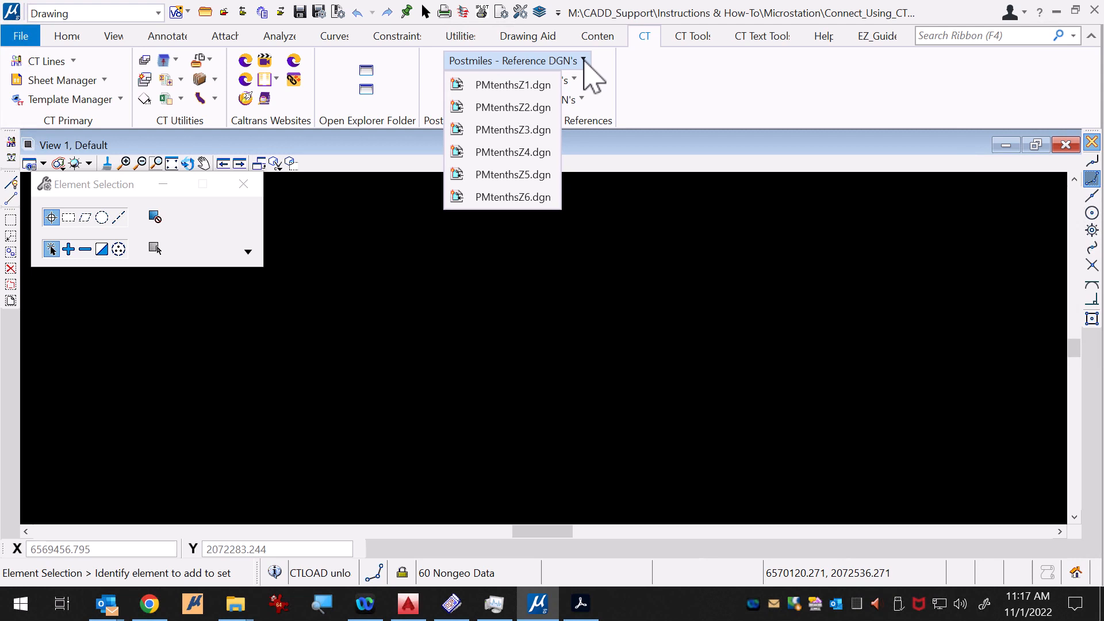
left_click(537, 199)
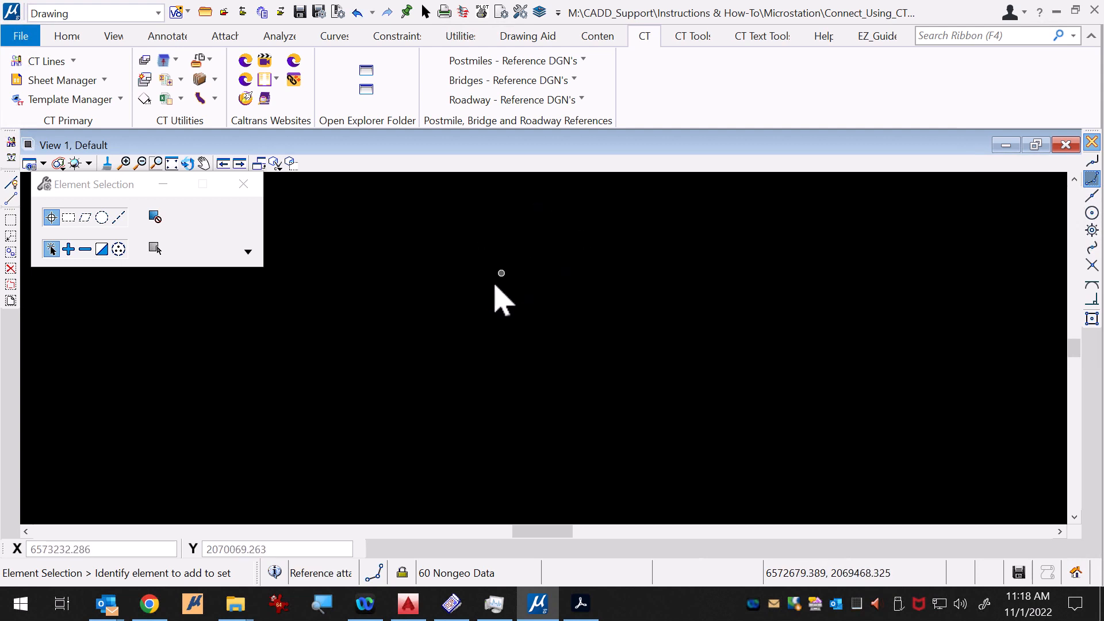
left_click(172, 163)
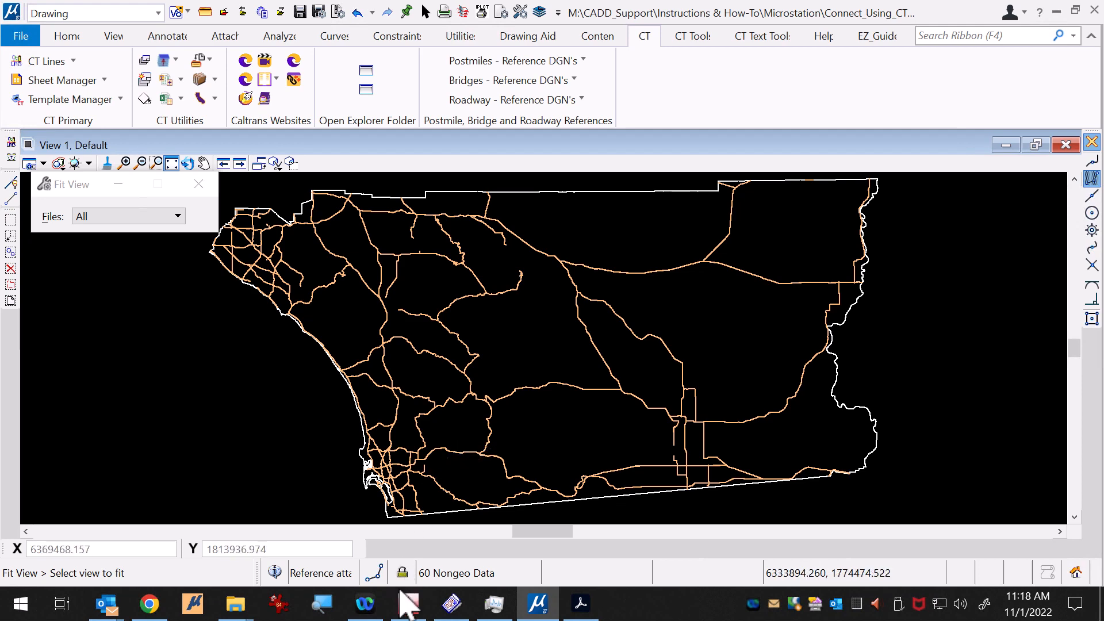
- Select a single postmile point in the attached reference and examine its SHN_Postmiles_Tenth properties, such as county, route and postmile
scroll(396, 472, "up", 10)
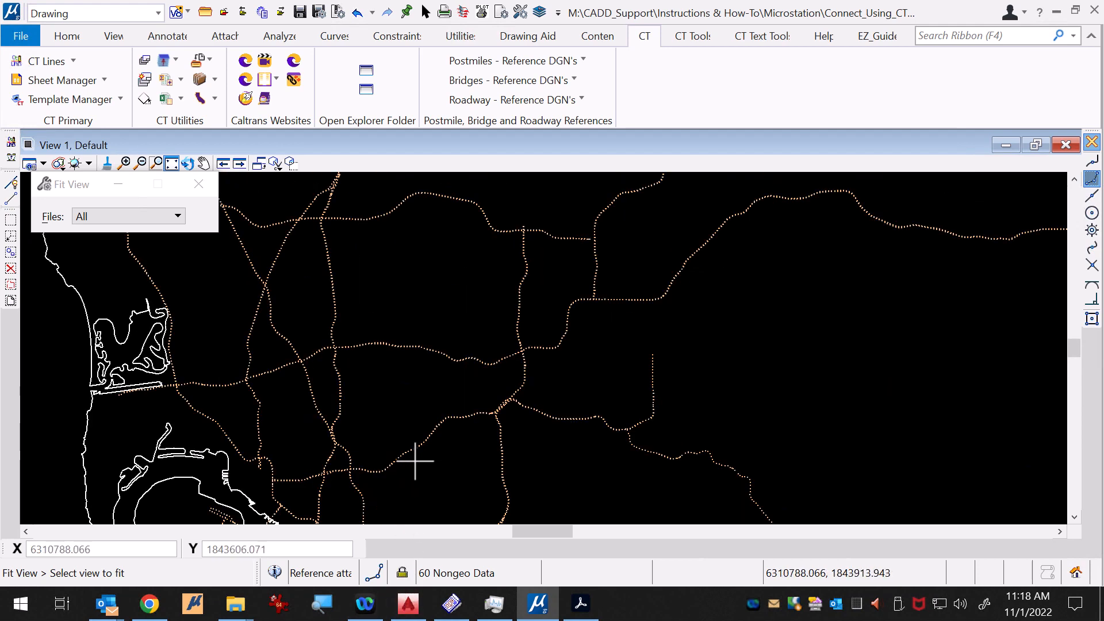
scroll(376, 463, "up", 6)
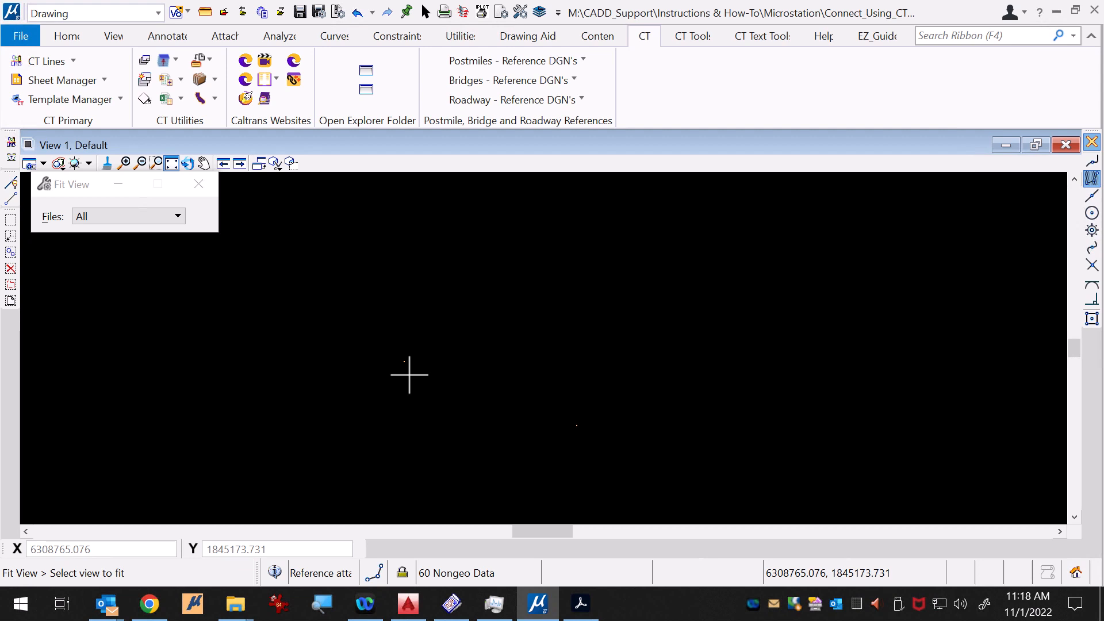
left_click(66, 36)
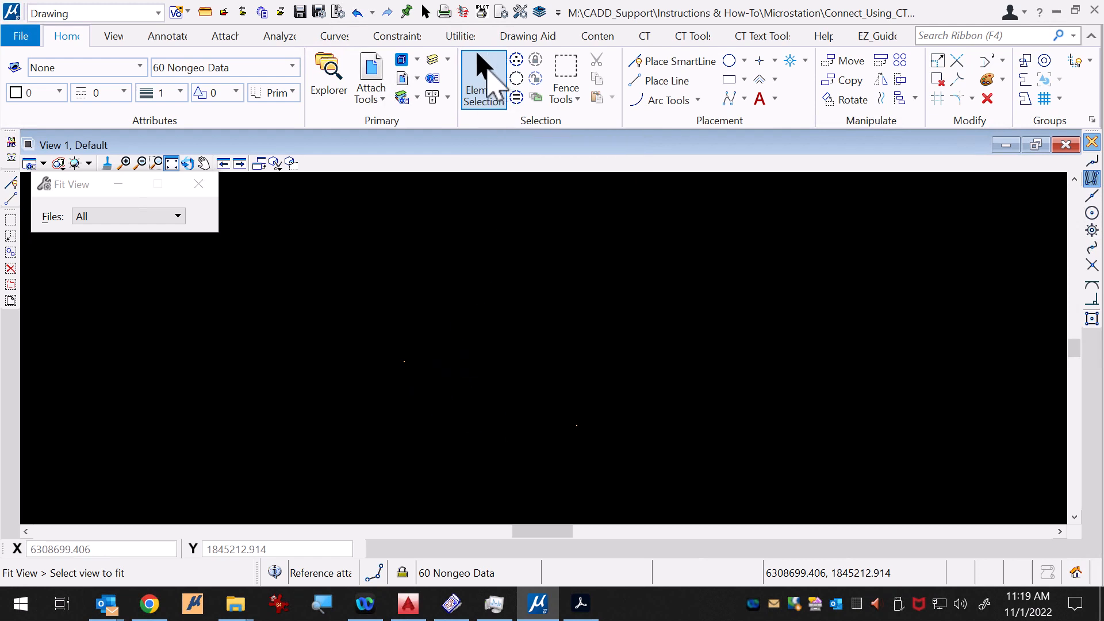
left_click(488, 84)
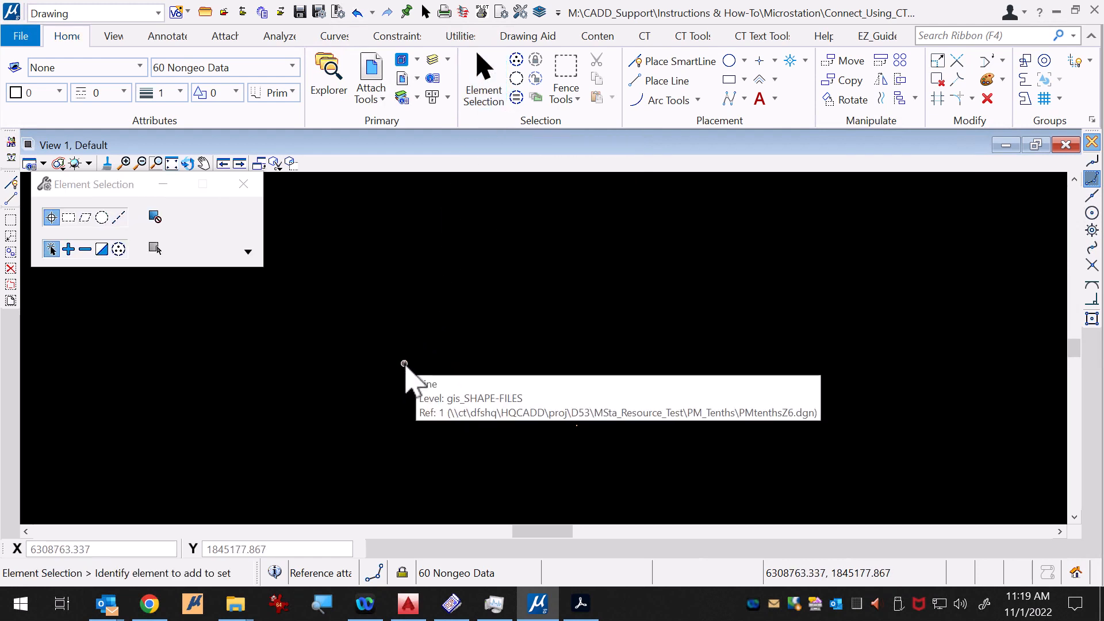
left_click(405, 362)
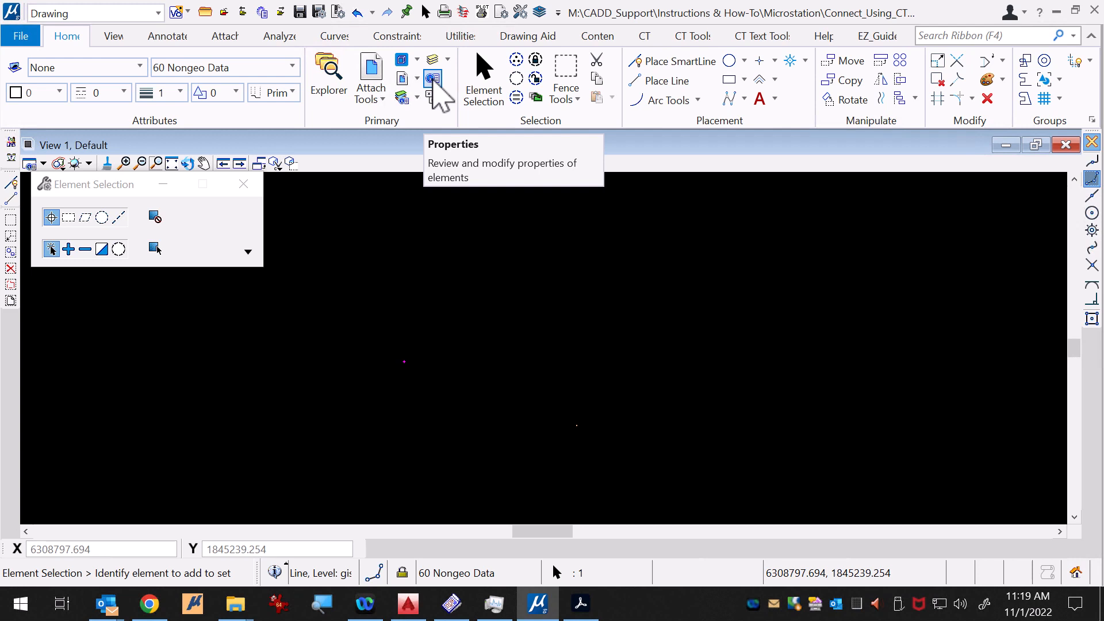
left_click(433, 79)
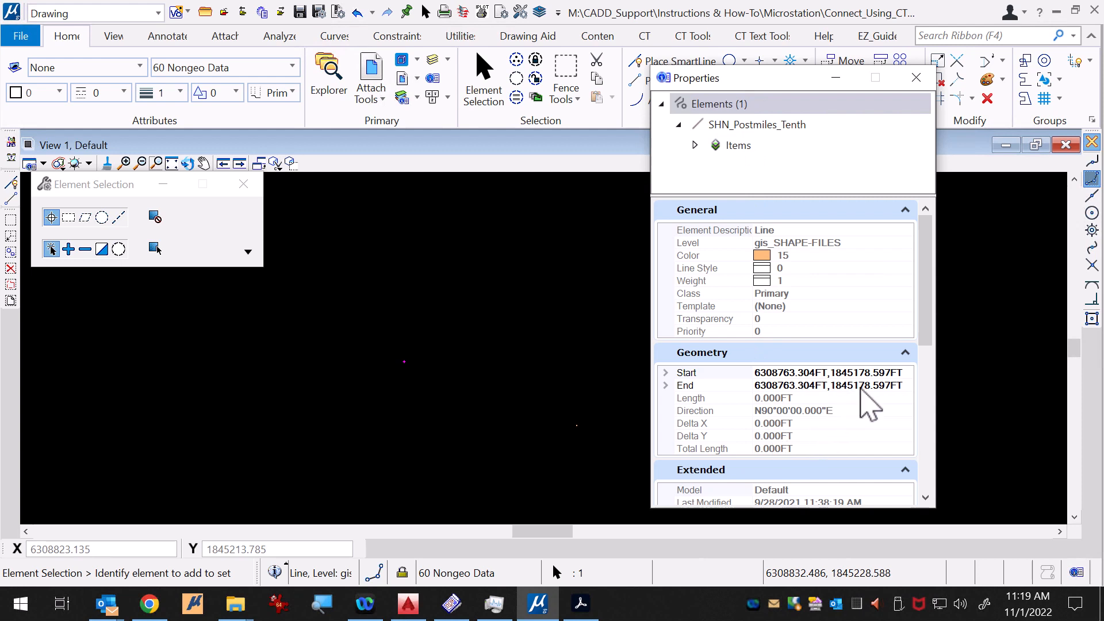
left_click_drag(922, 301, 902, 472)
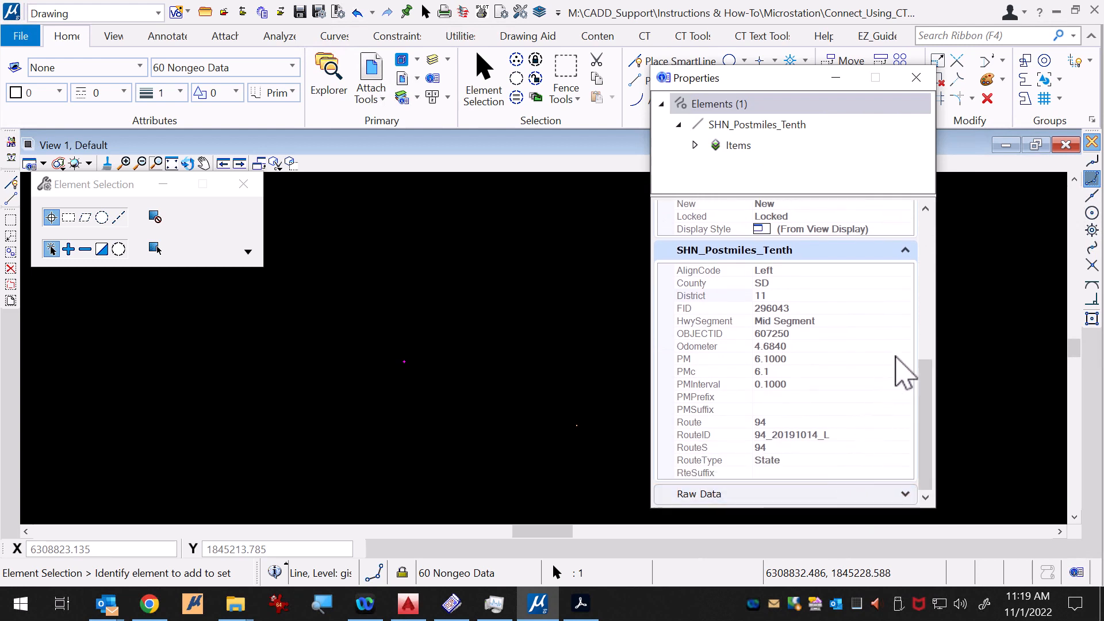
left_click(904, 251)
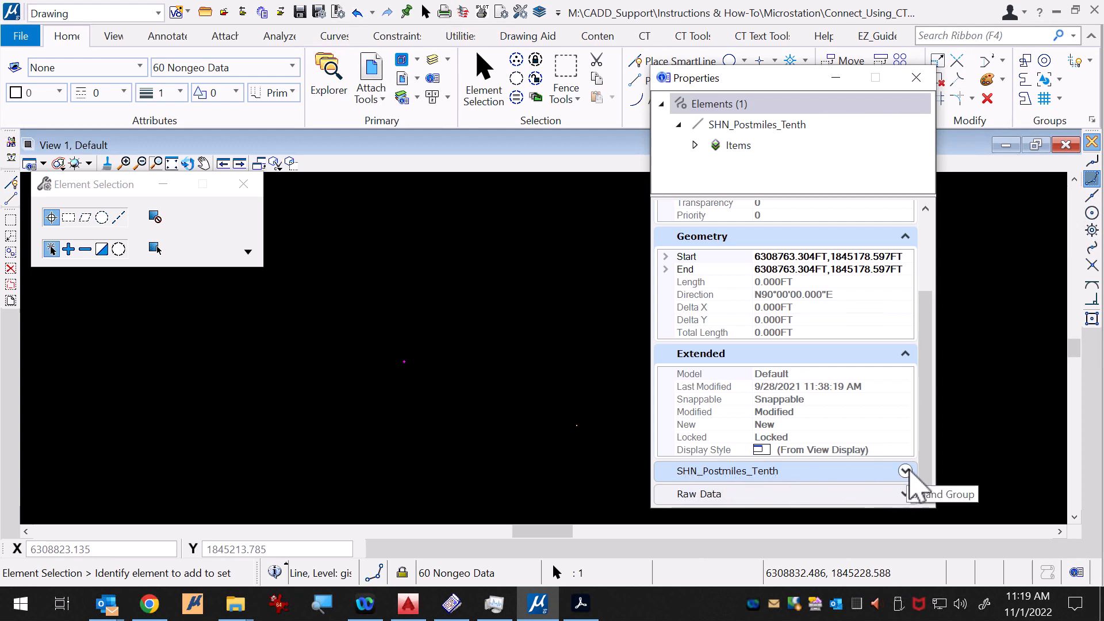
left_click(906, 471)
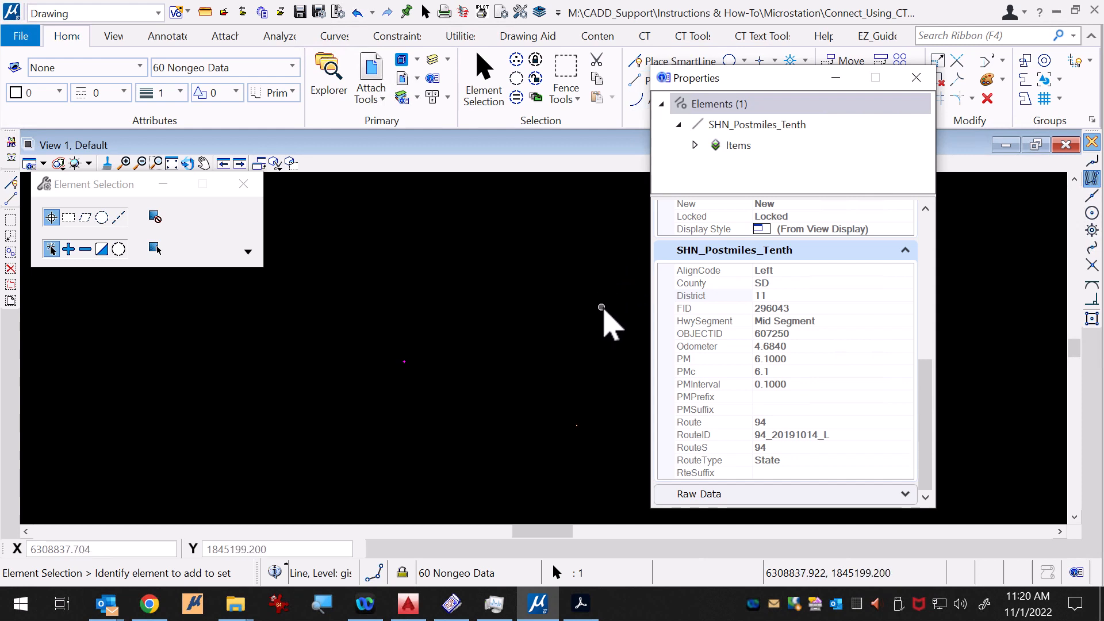
left_click(916, 77)
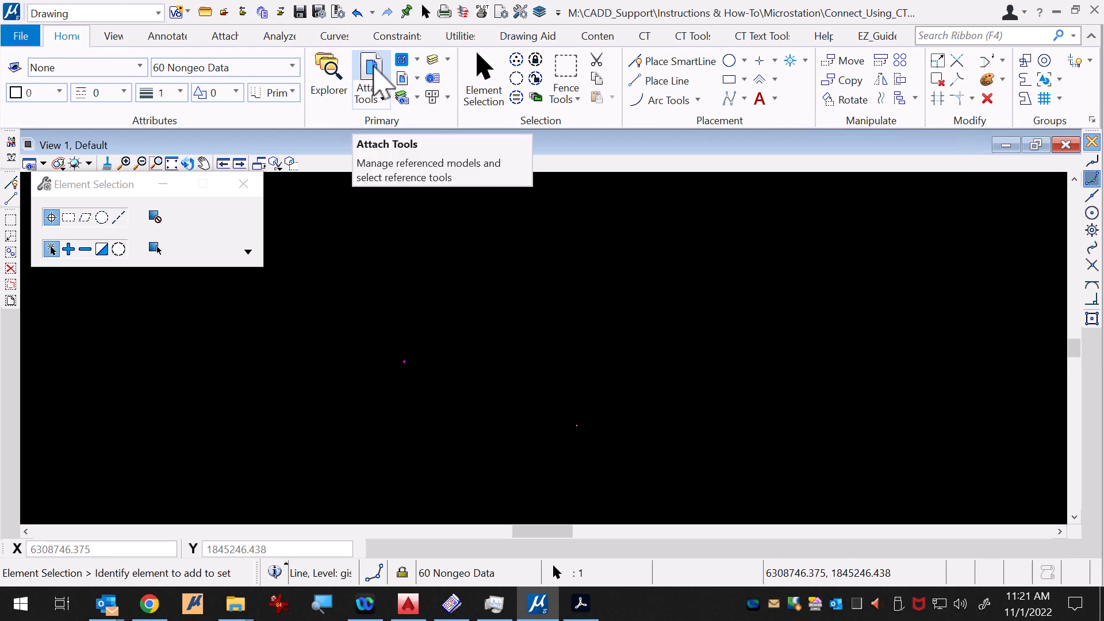
- Detach the PMtenthsZ6.dgn reference from the drawing and confirm the removal
left_click(375, 67)
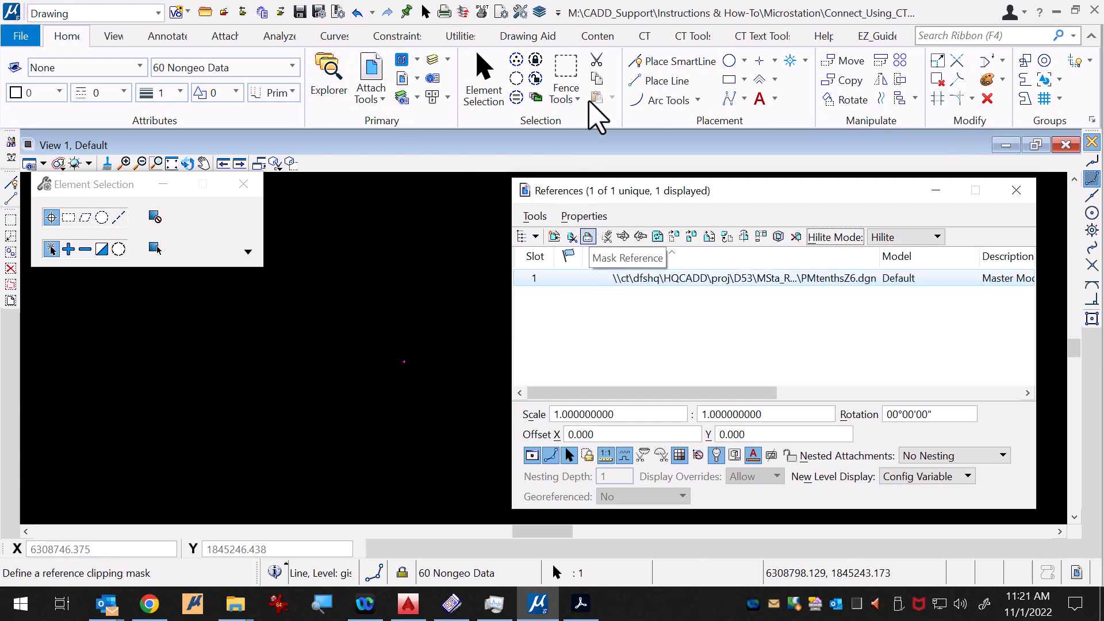
left_click(534, 217)
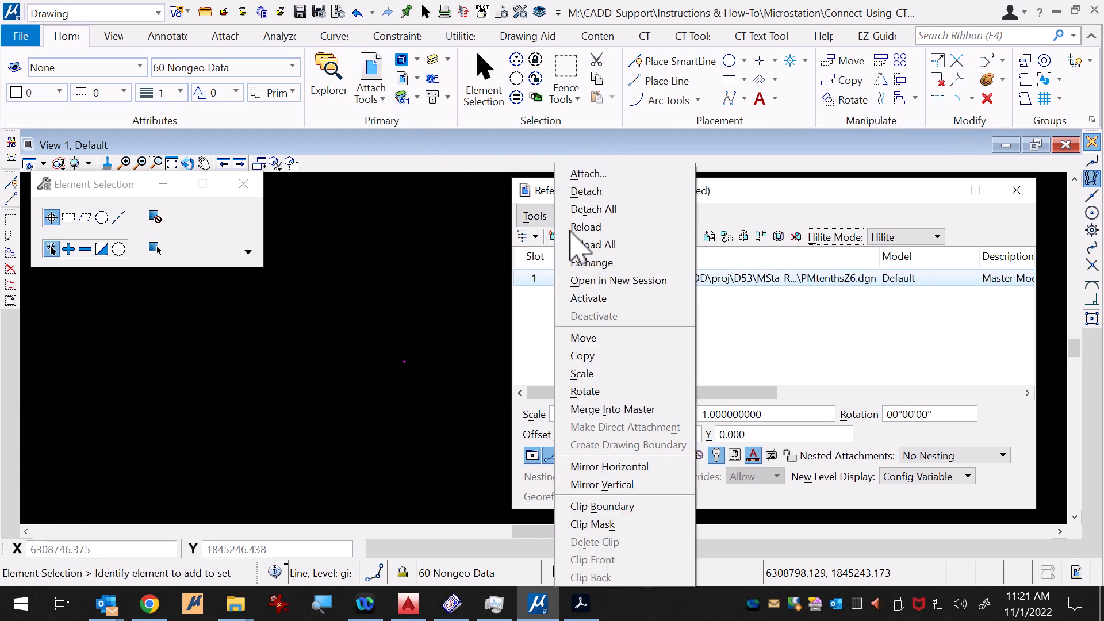
left_click(597, 193)
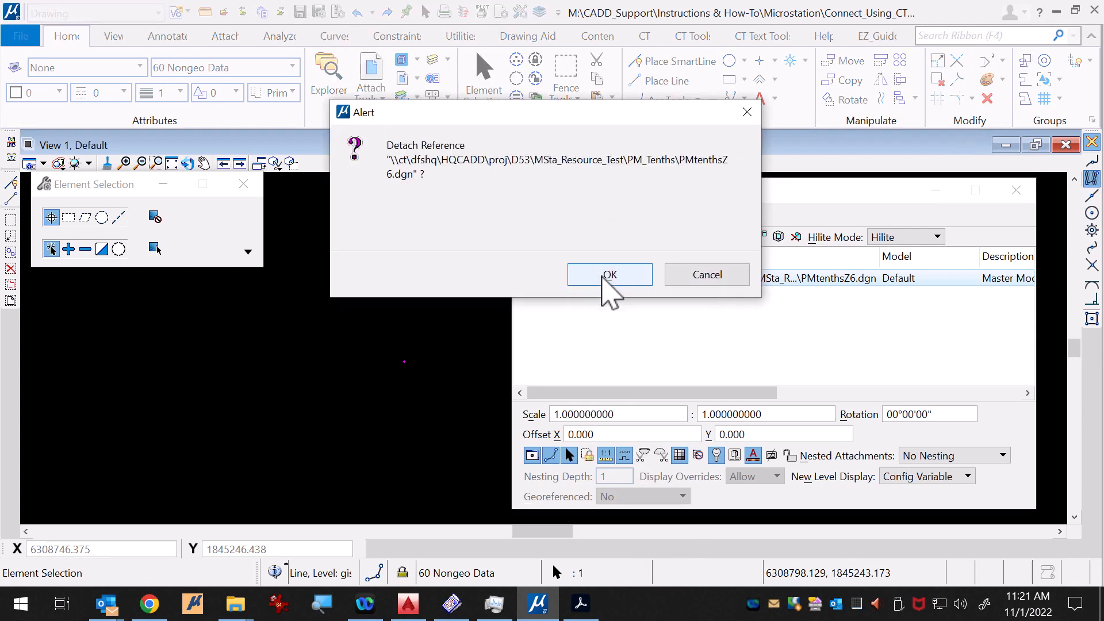
left_click(605, 276)
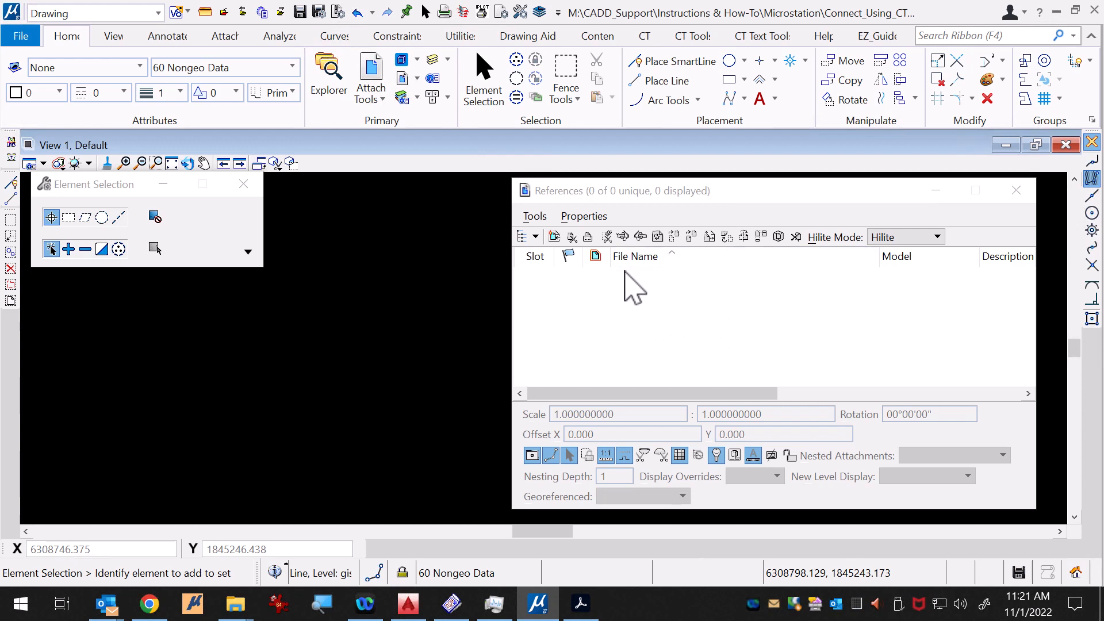
- Start attaching a new reference and browse to m:\cadd_support\Instructions & How-To\Microstation\Connect_Using_CT_Menu
left_click(562, 192)
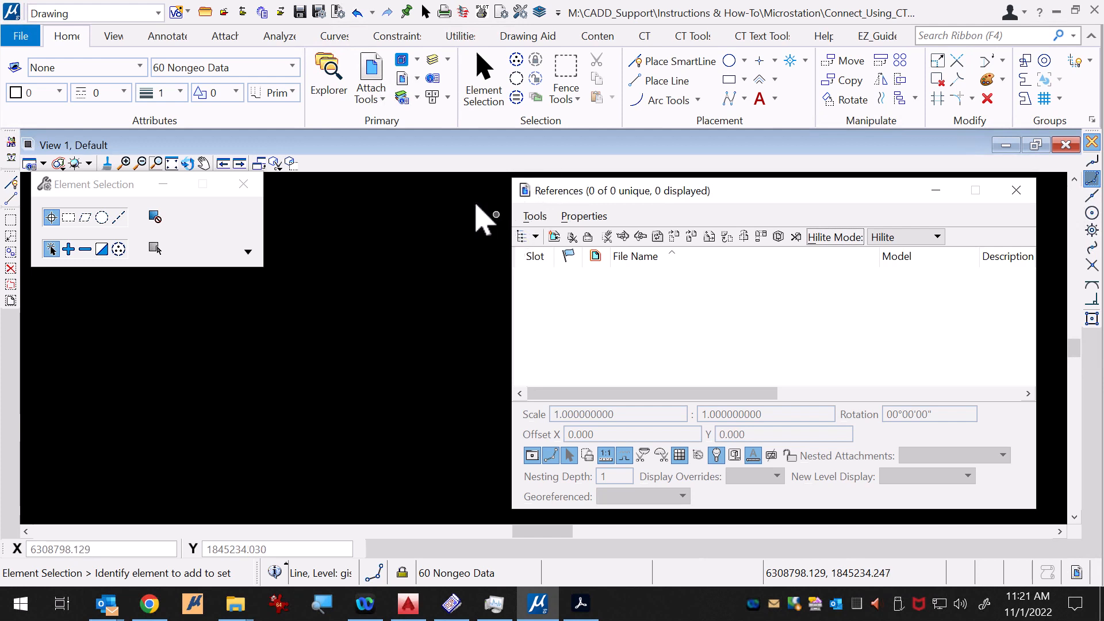
left_click(537, 217)
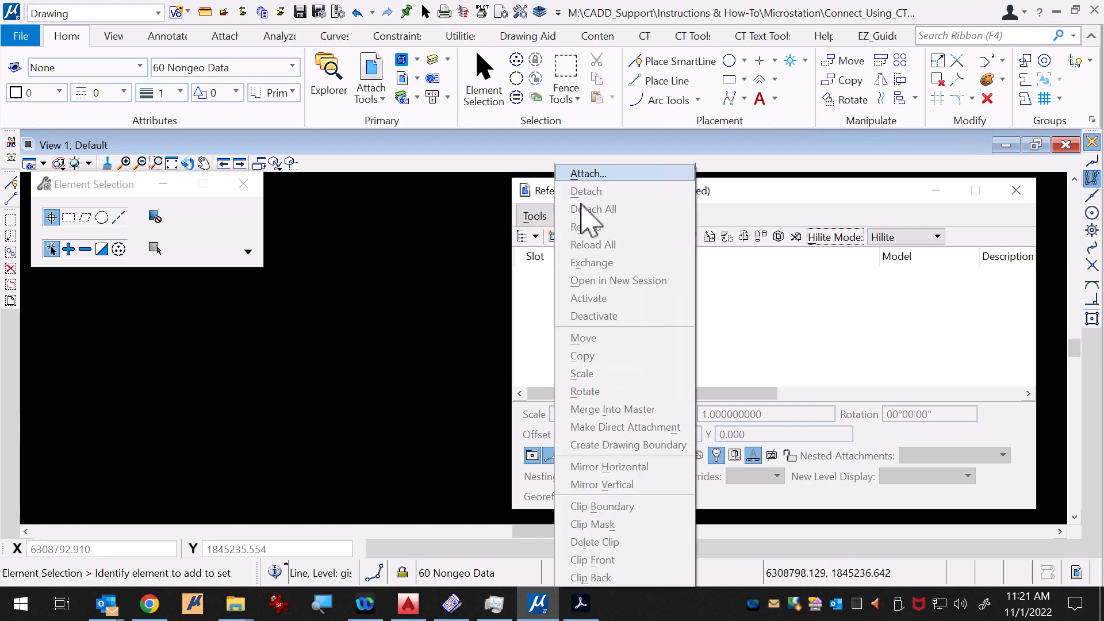
left_click(590, 174)
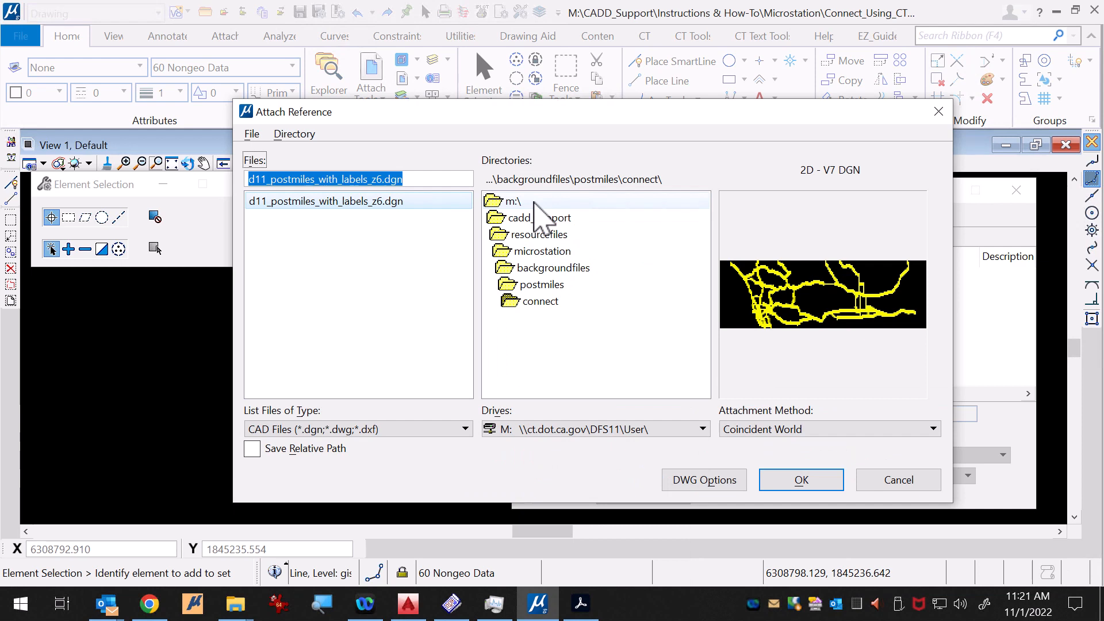
double_click(560, 221)
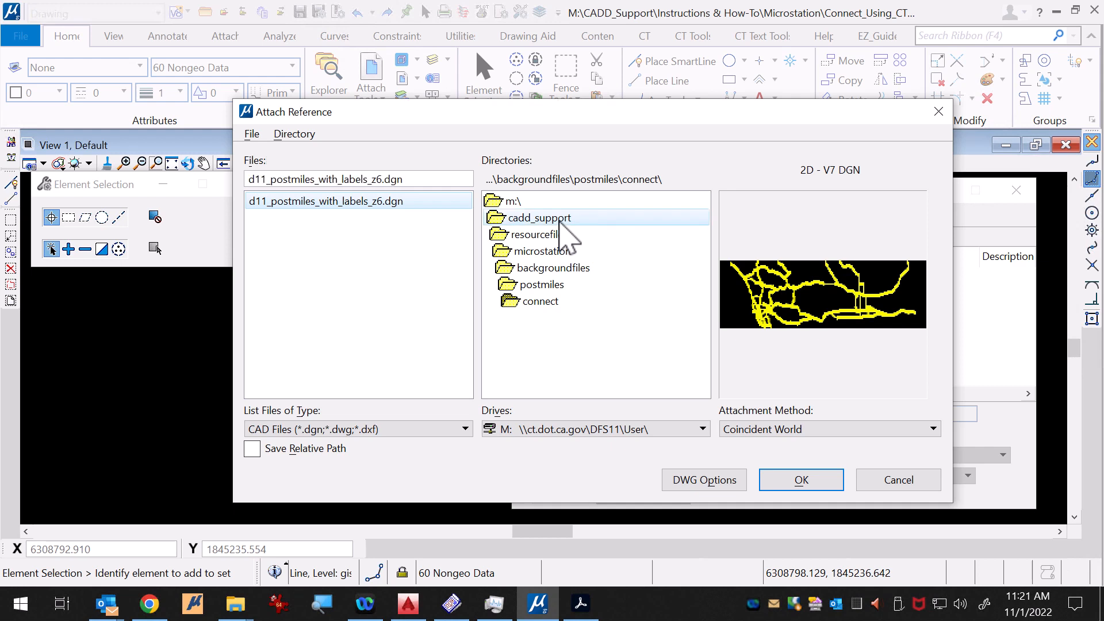
double_click(551, 235)
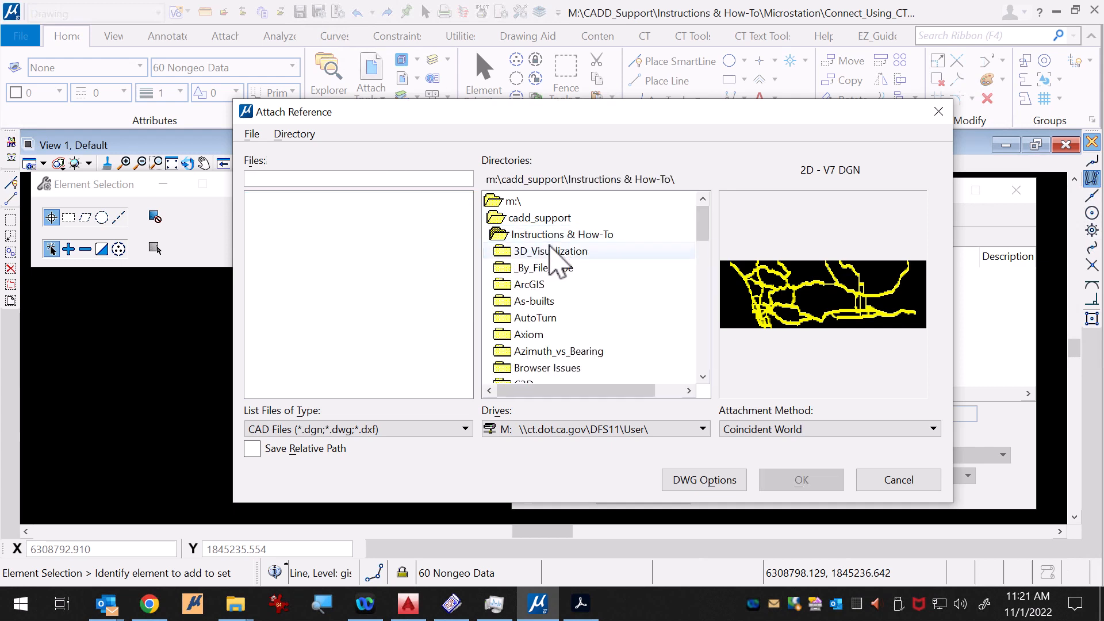
scroll(581, 345, "down", 5)
scroll(579, 348, "down", 1)
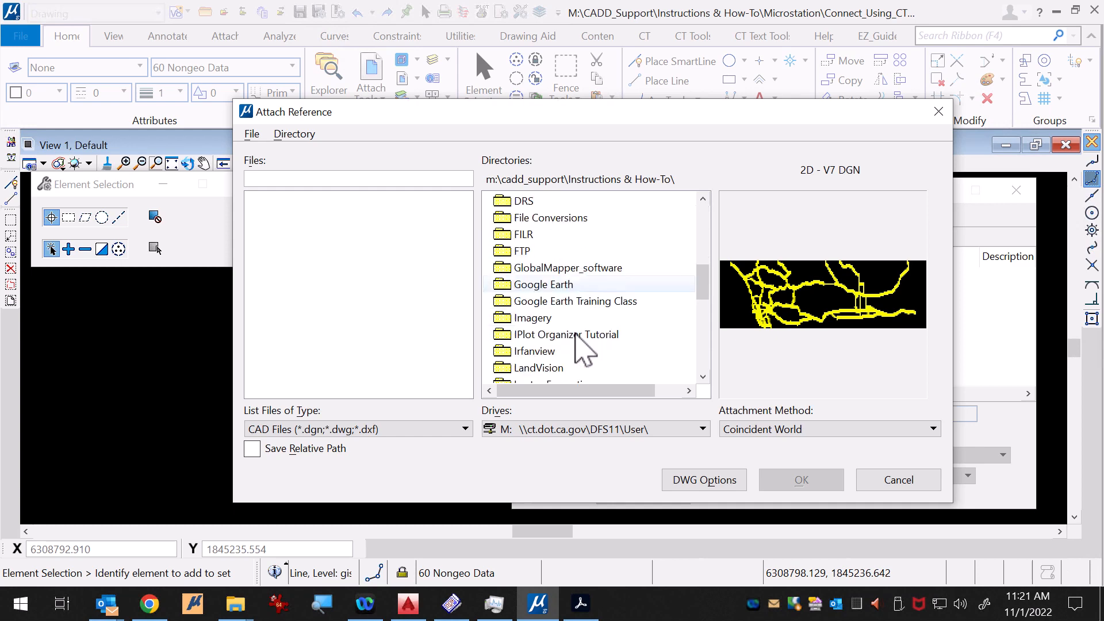
scroll(579, 347, "up", 2)
scroll(582, 347, "down", 2)
scroll(582, 345, "down", 1)
scroll(575, 353, "down", 1)
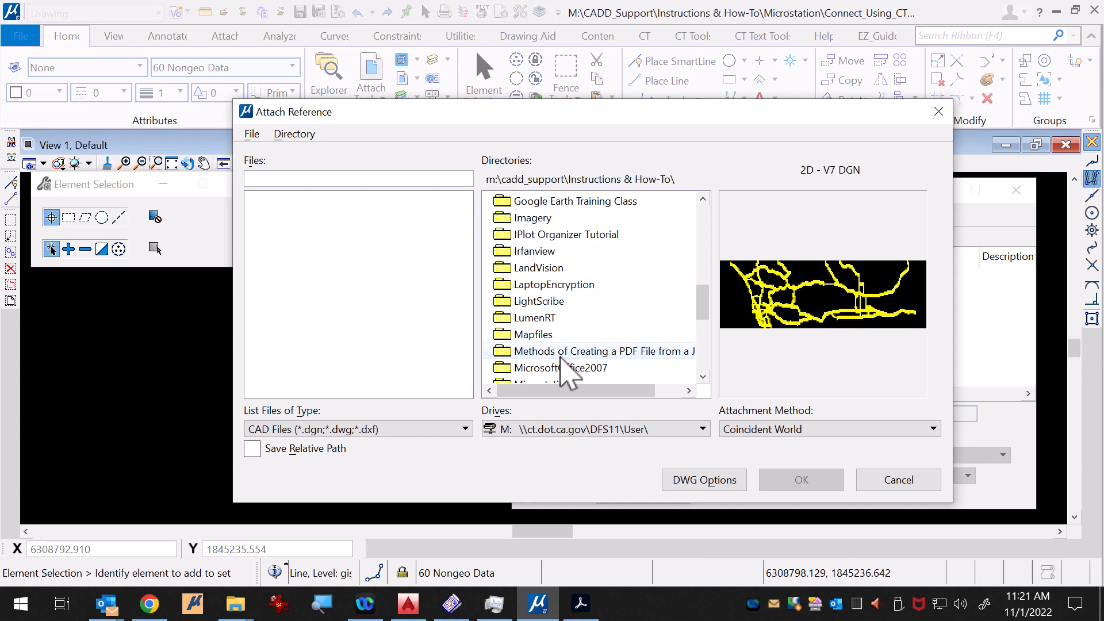
scroll(571, 358, "down", 1)
double_click(561, 333)
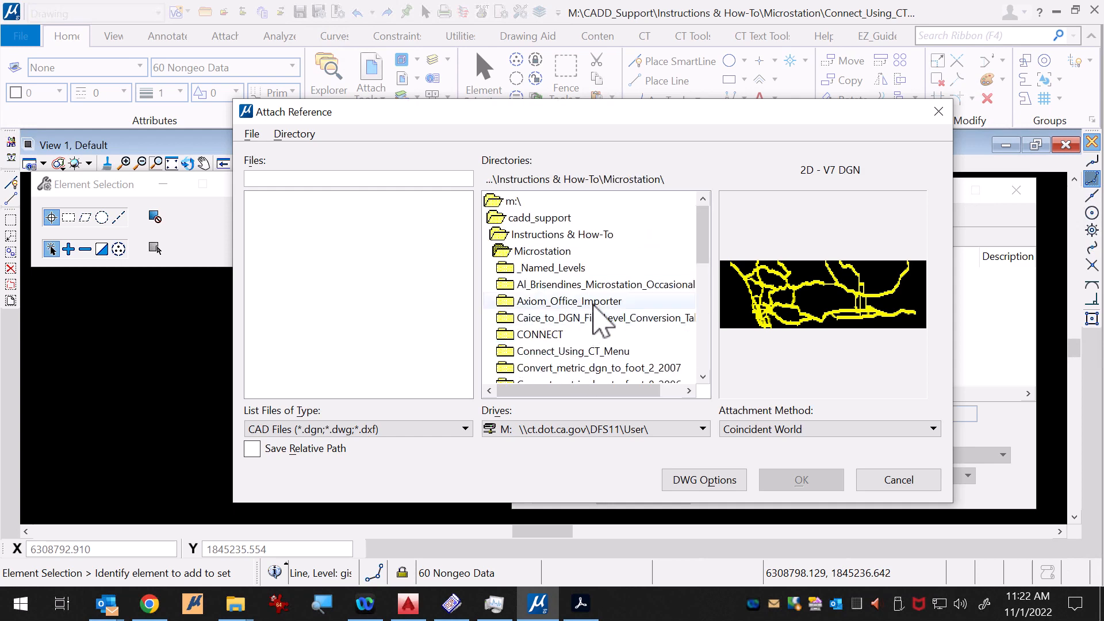
scroll(596, 309, "down", 2)
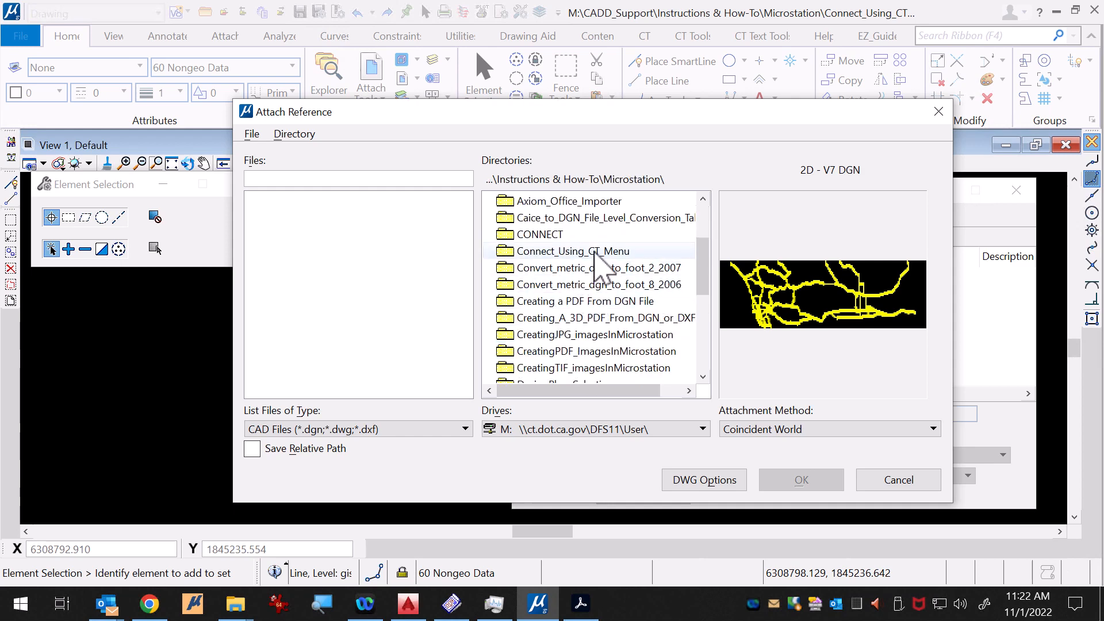
double_click(613, 254)
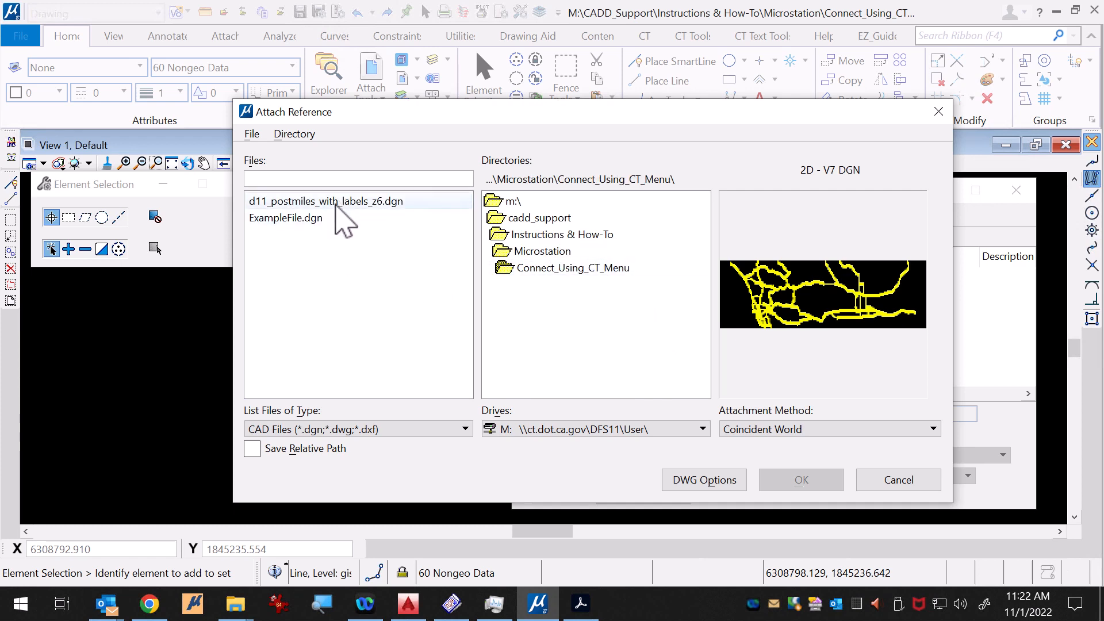
- Attach d11_postmiles_with_labels_z6.dgn using Coincident World and fit the view to show the whole reference
left_click(337, 202)
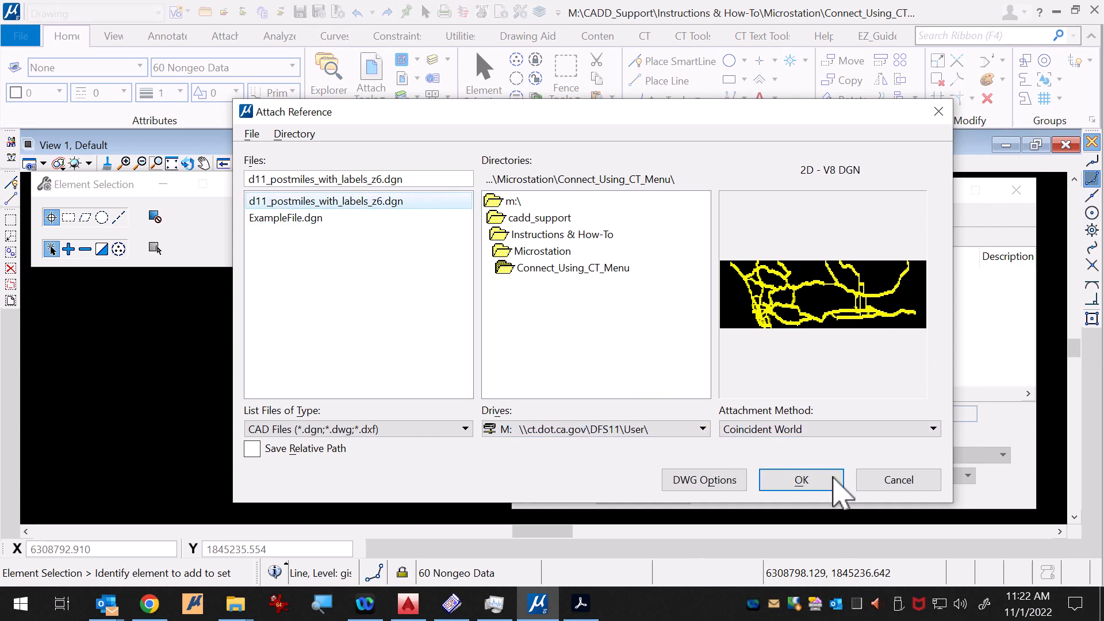
left_click(801, 480)
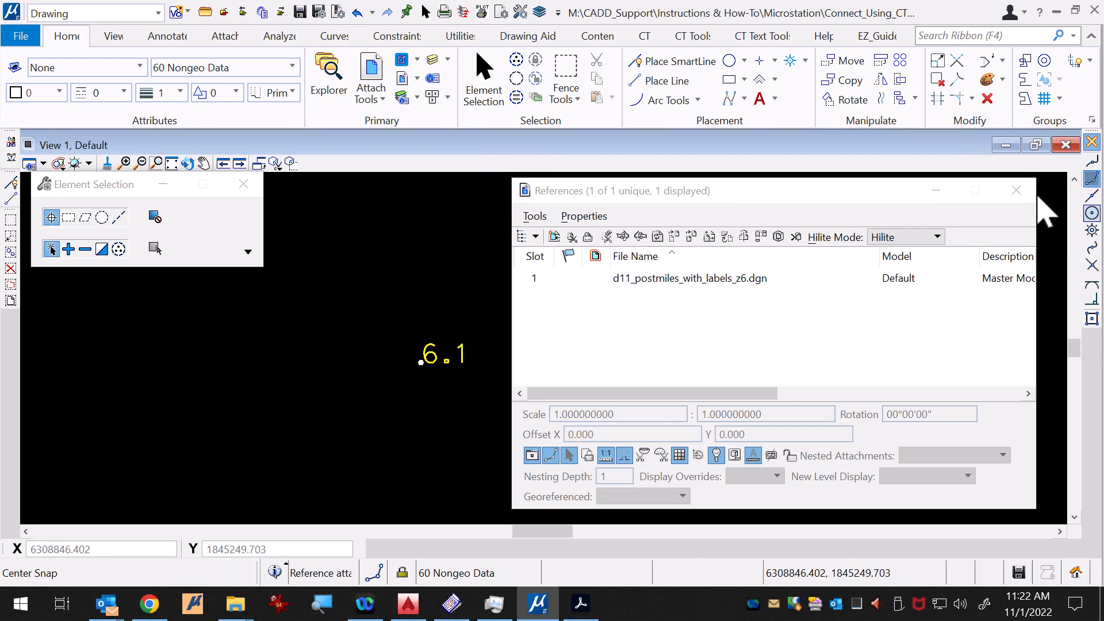
left_click(1016, 191)
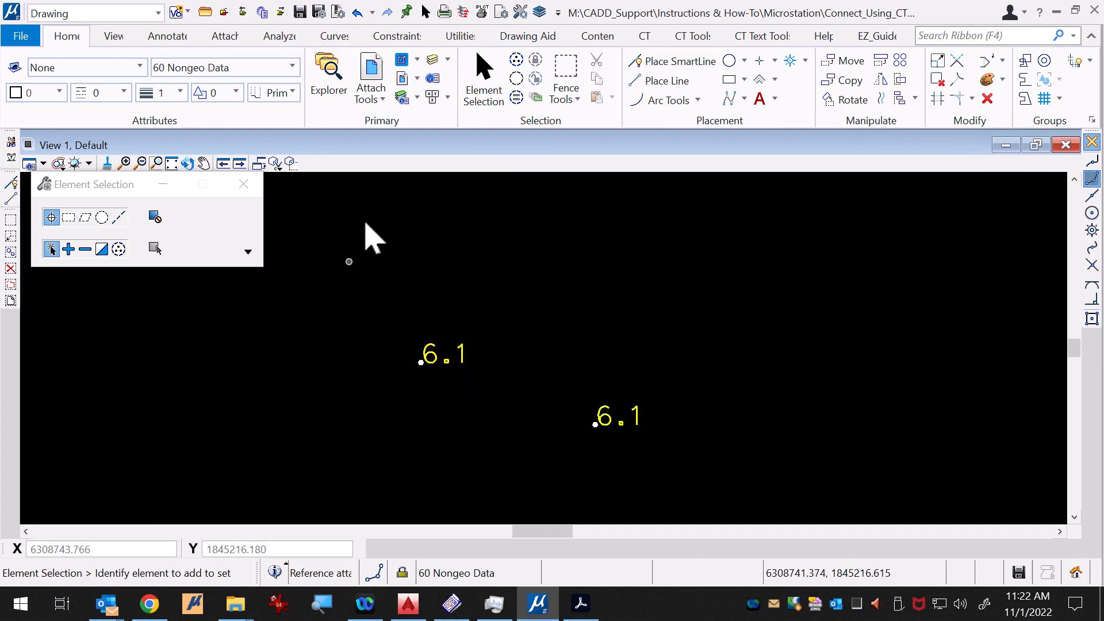
left_click(171, 164)
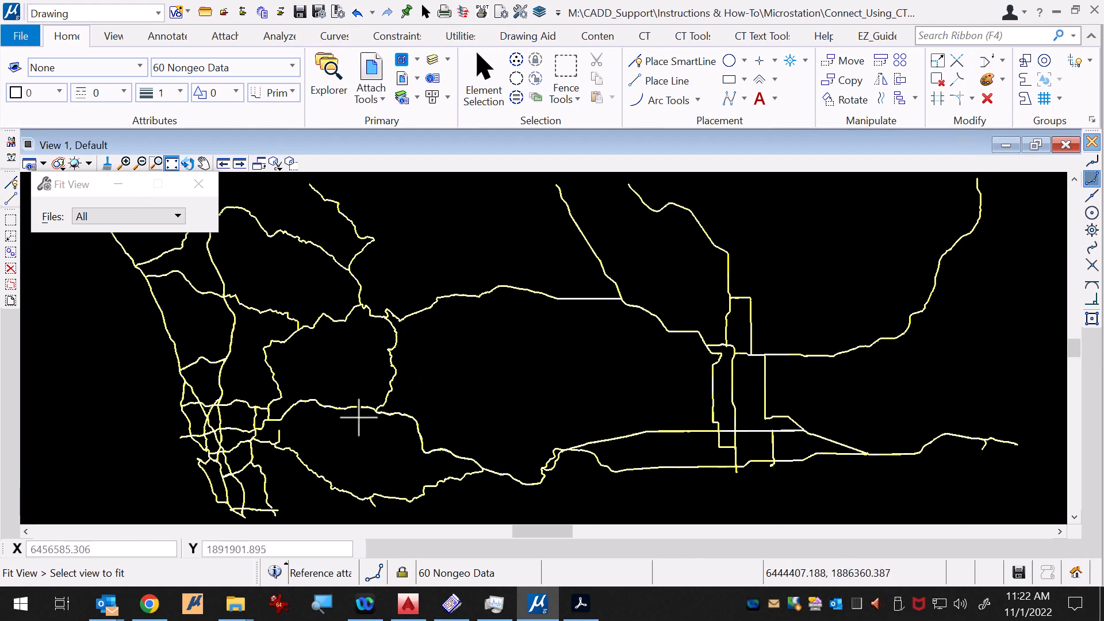
- Select one of the R20.4 postmile labels in the attached District 11 reference, examine its text and geometry properties, and clear the selection
scroll(216, 438, "up", 5)
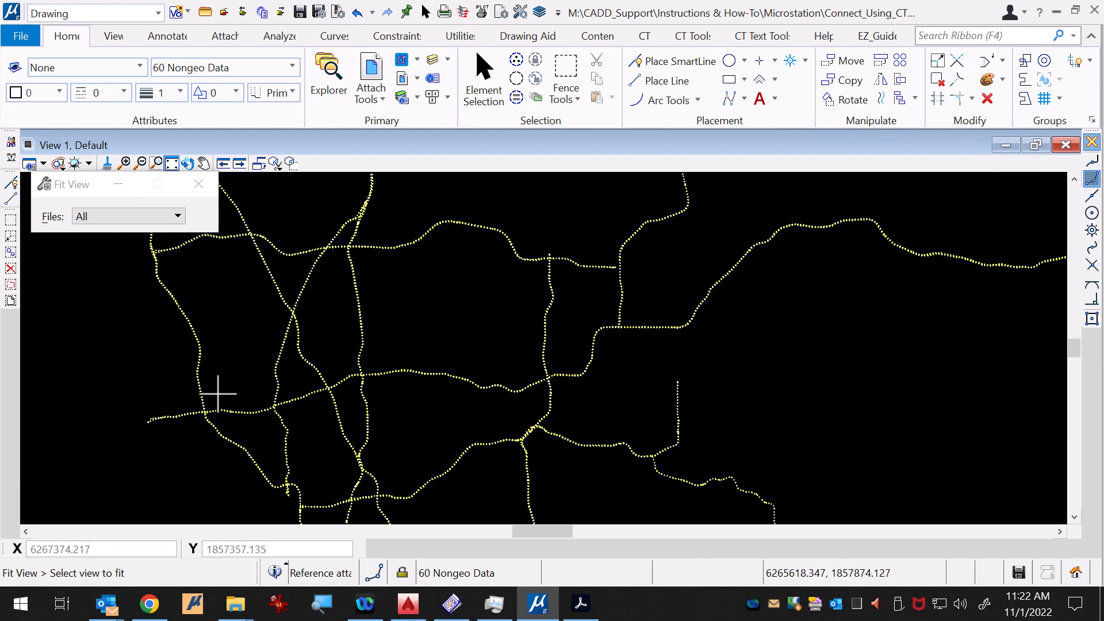
scroll(219, 389, "up", 5)
scroll(403, 373, "down", 2)
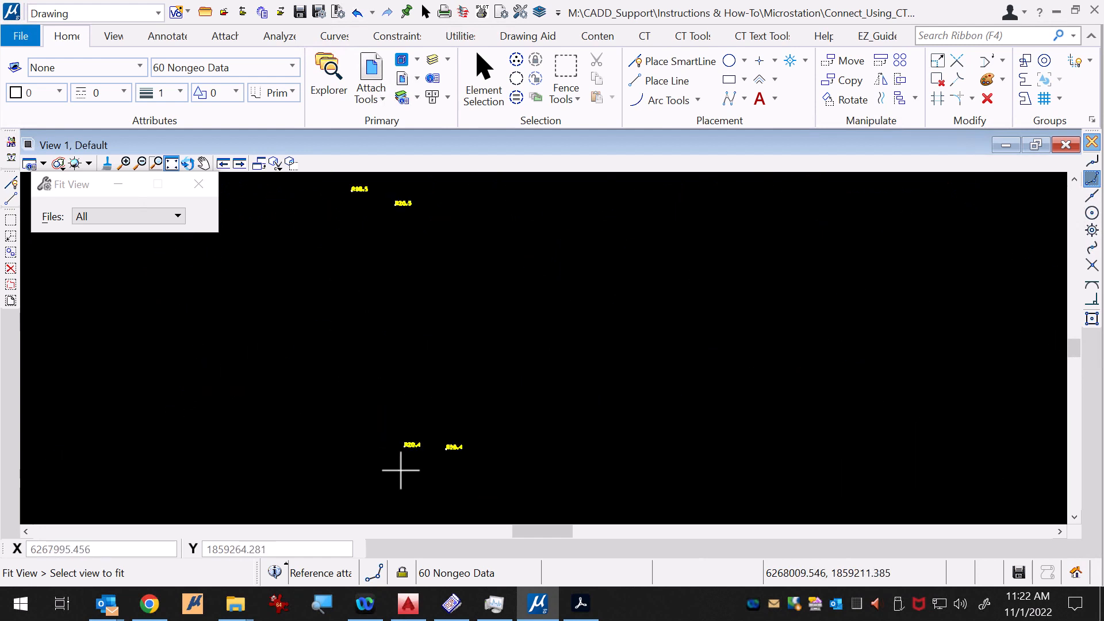
scroll(399, 493, "up", 4)
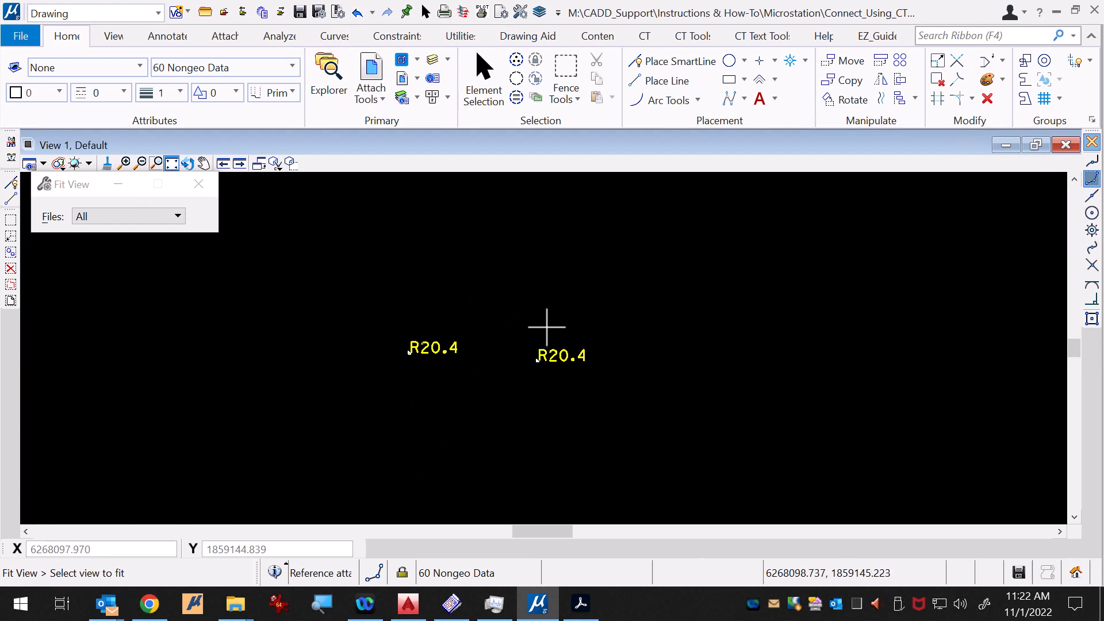
scroll(380, 365, "up", 5)
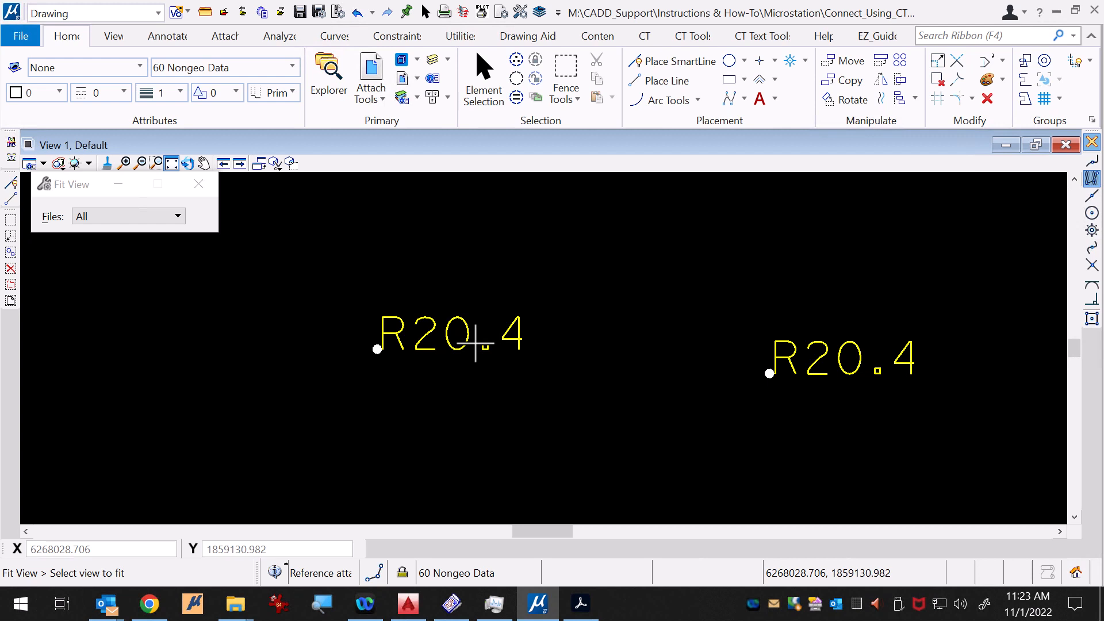
left_click(484, 74)
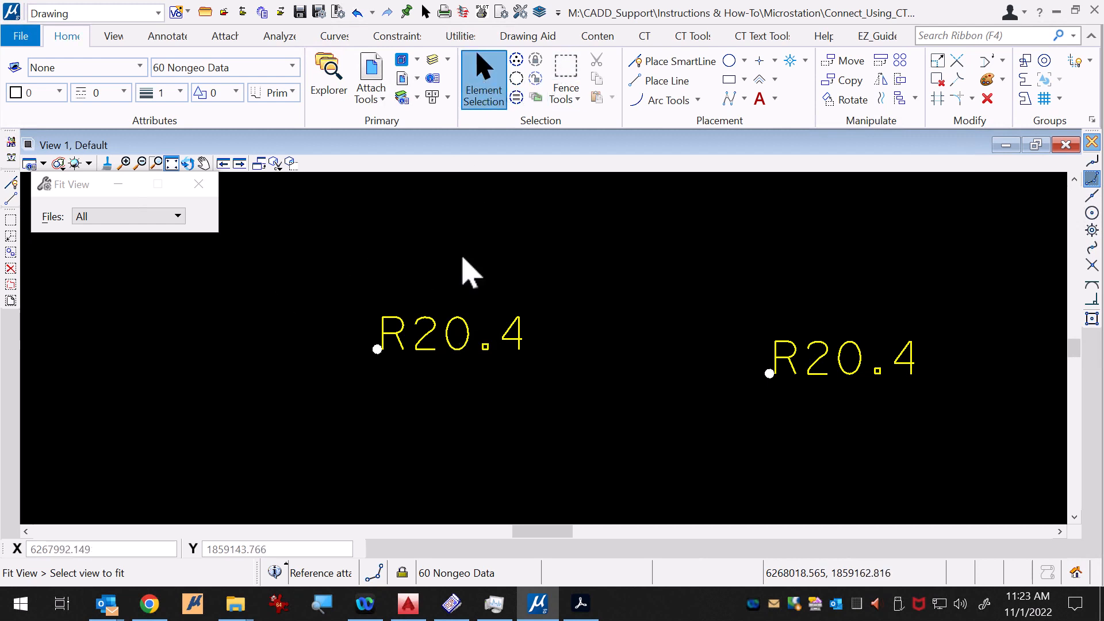
left_click(468, 338)
left_click(430, 78)
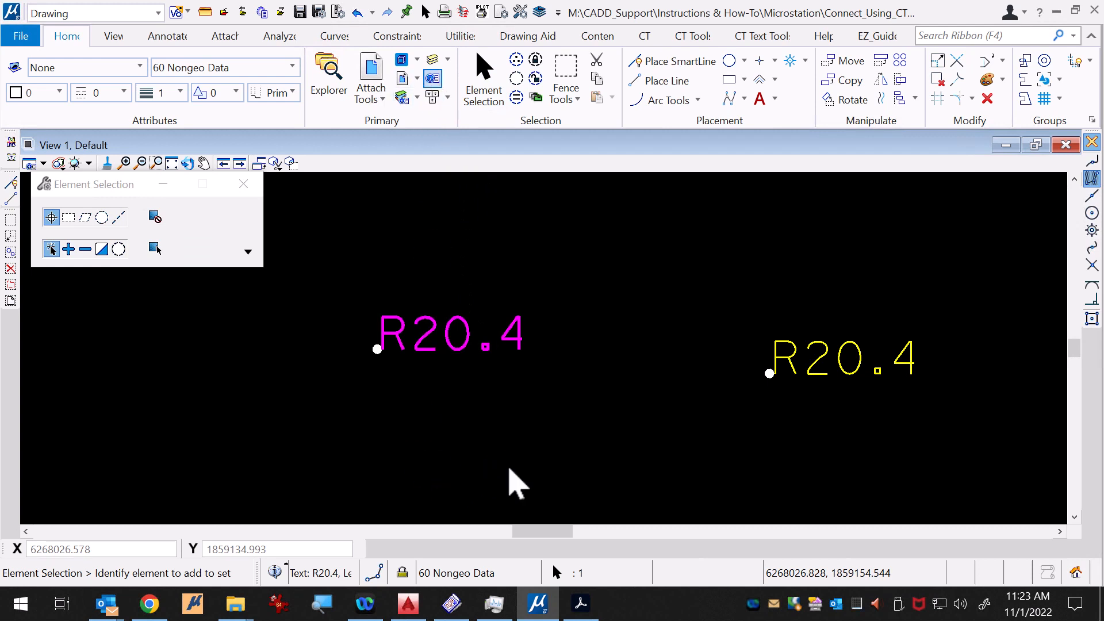
scroll(819, 406, "down", 6)
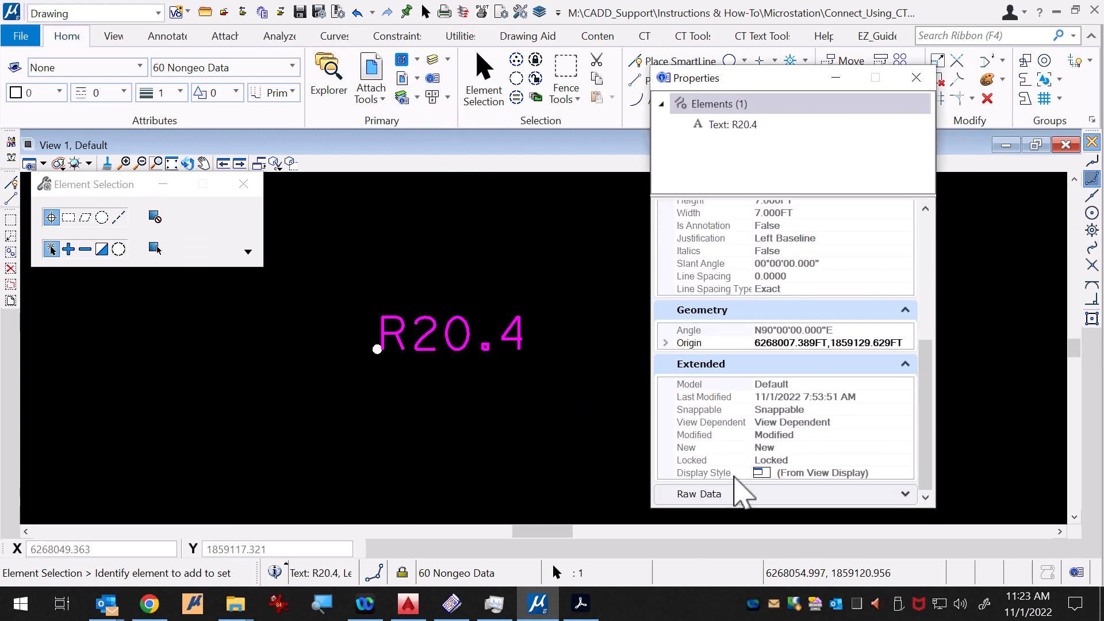
scroll(813, 439, "up", 5)
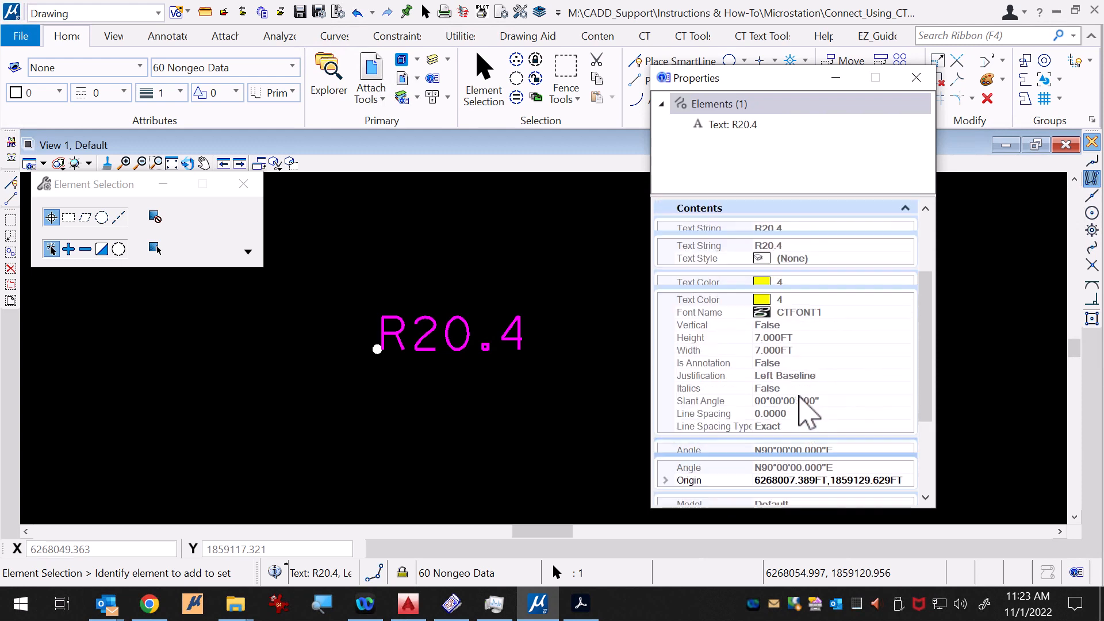
left_click(927, 72)
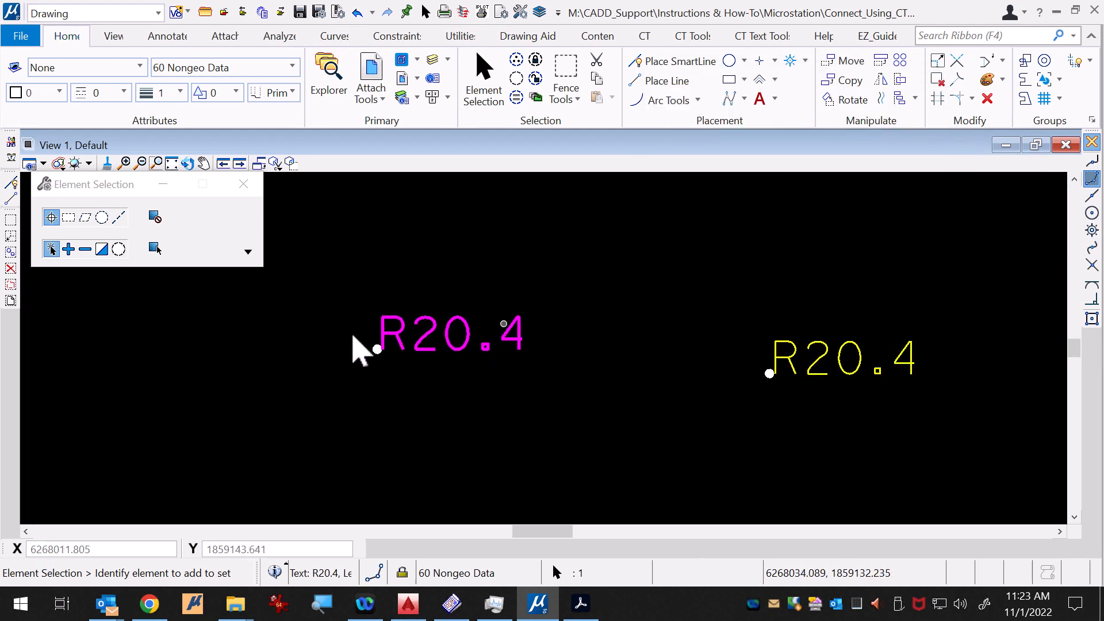
left_click(518, 401)
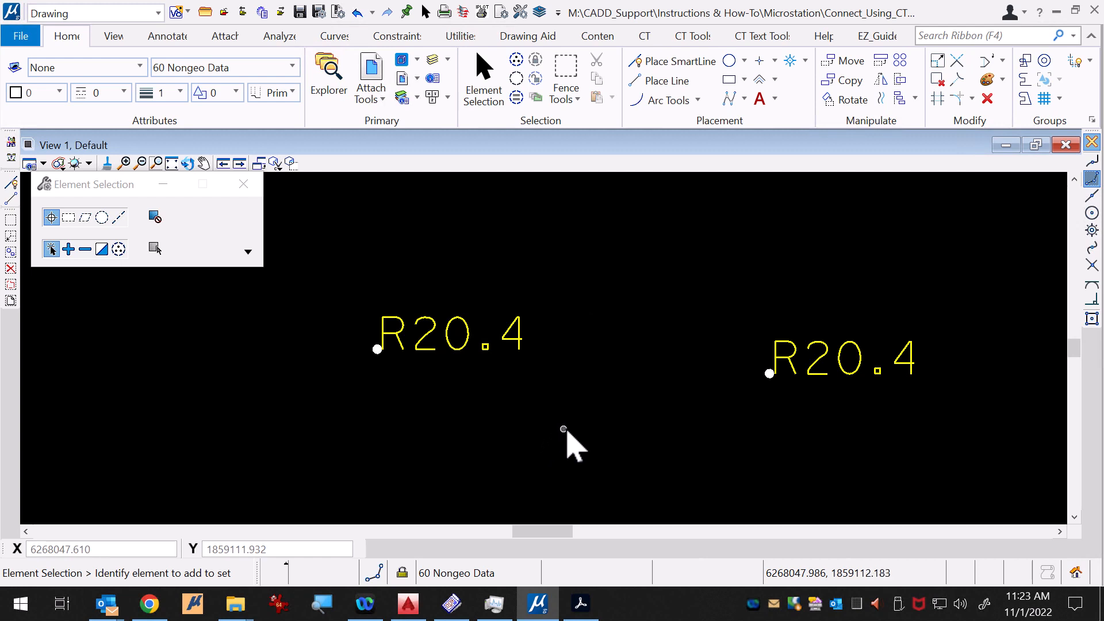
left_click(370, 69)
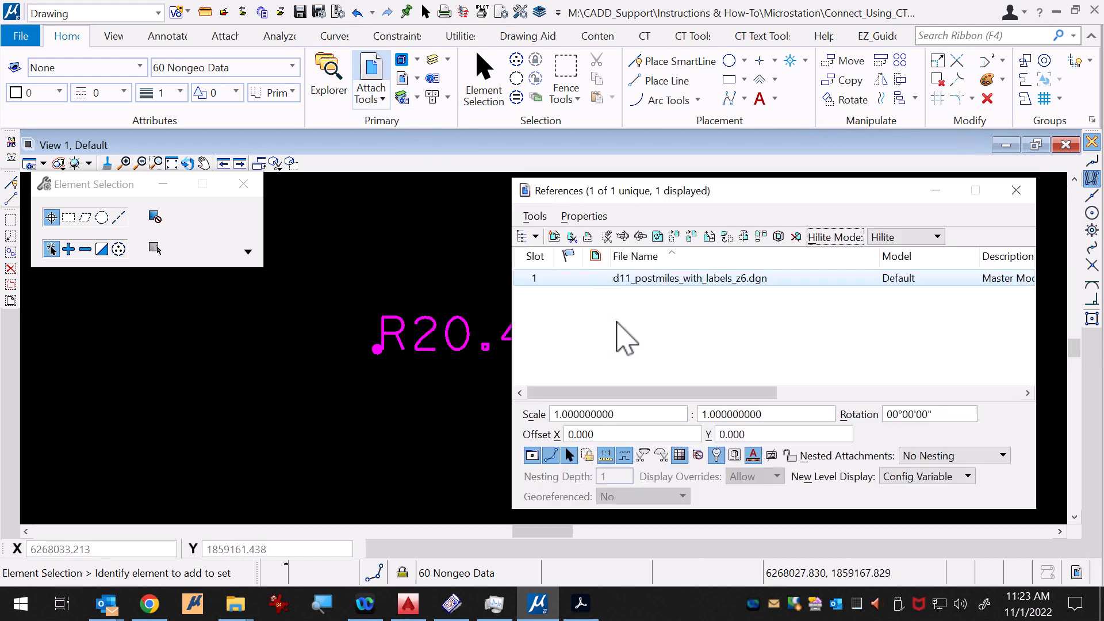
right_click(650, 280)
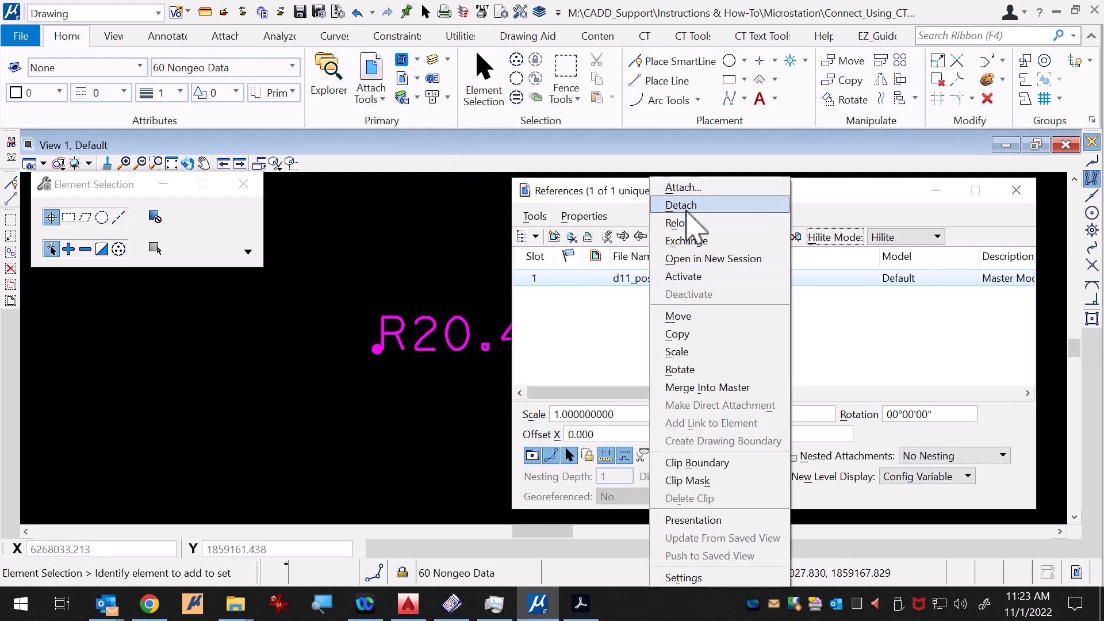
left_click(387, 291)
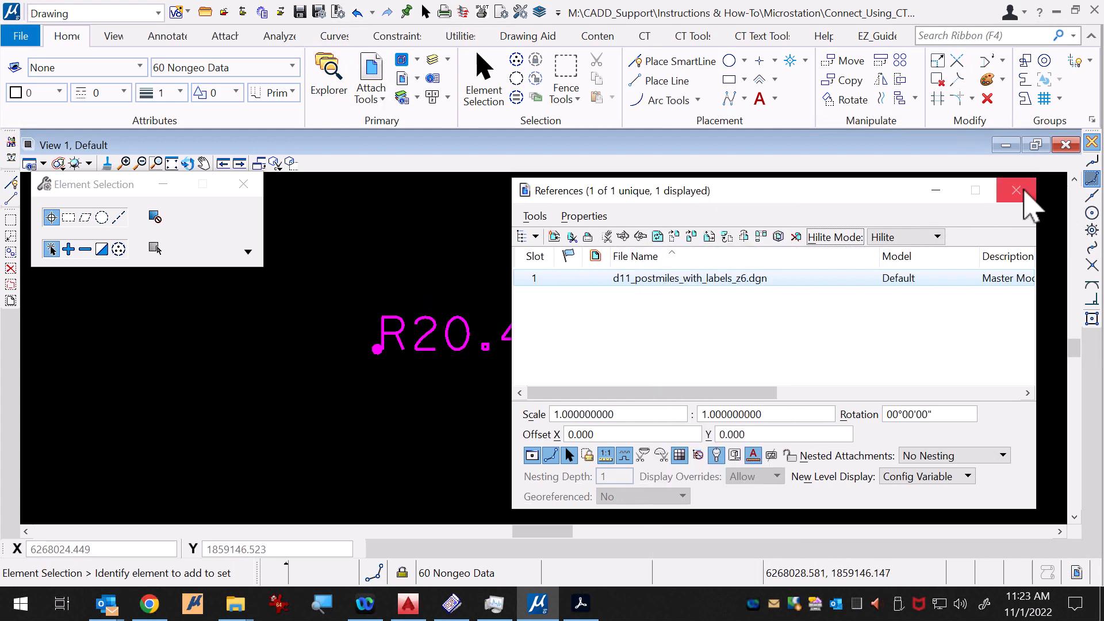
left_click(1016, 191)
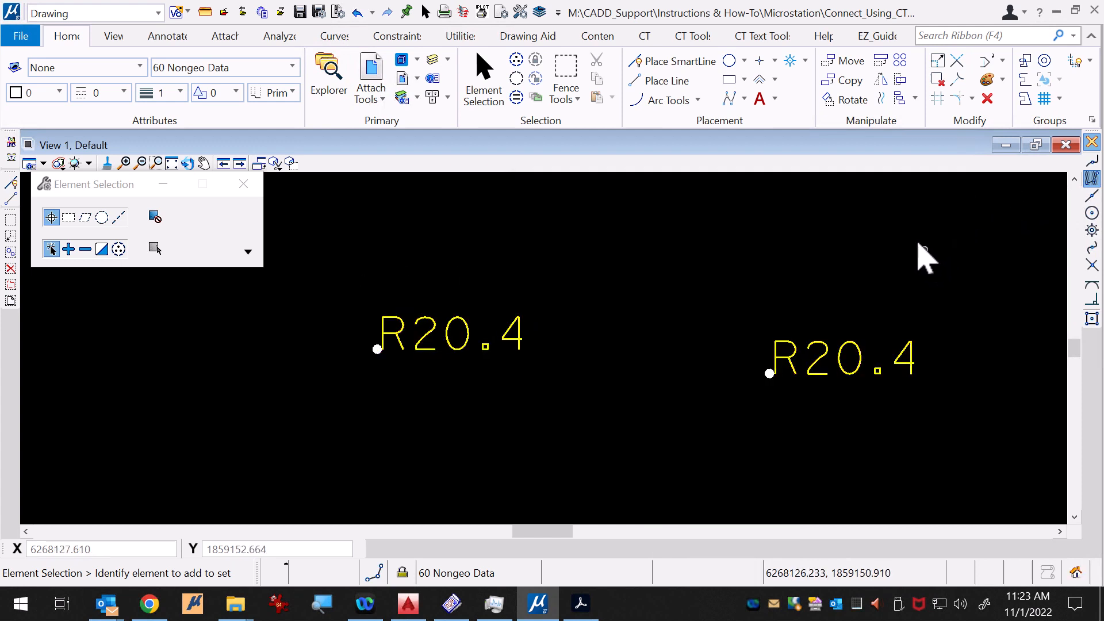